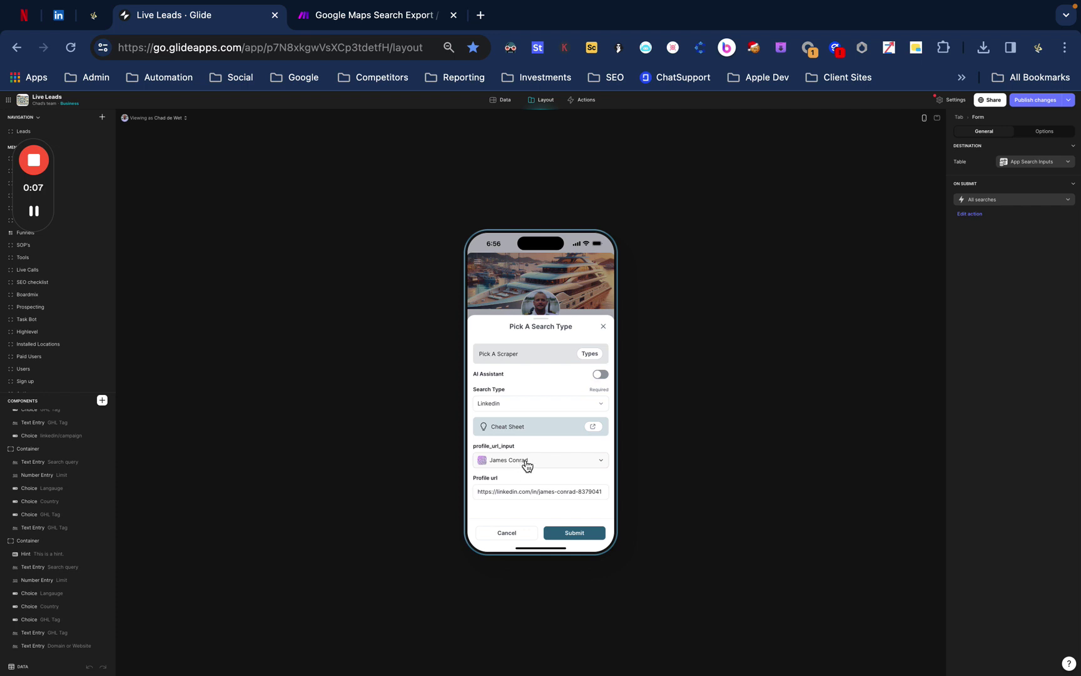
Step: Choose Bulk as the search type, revealing the query, limit, language and country fields
{"action": "left_click", "coordinate": [513, 404]}
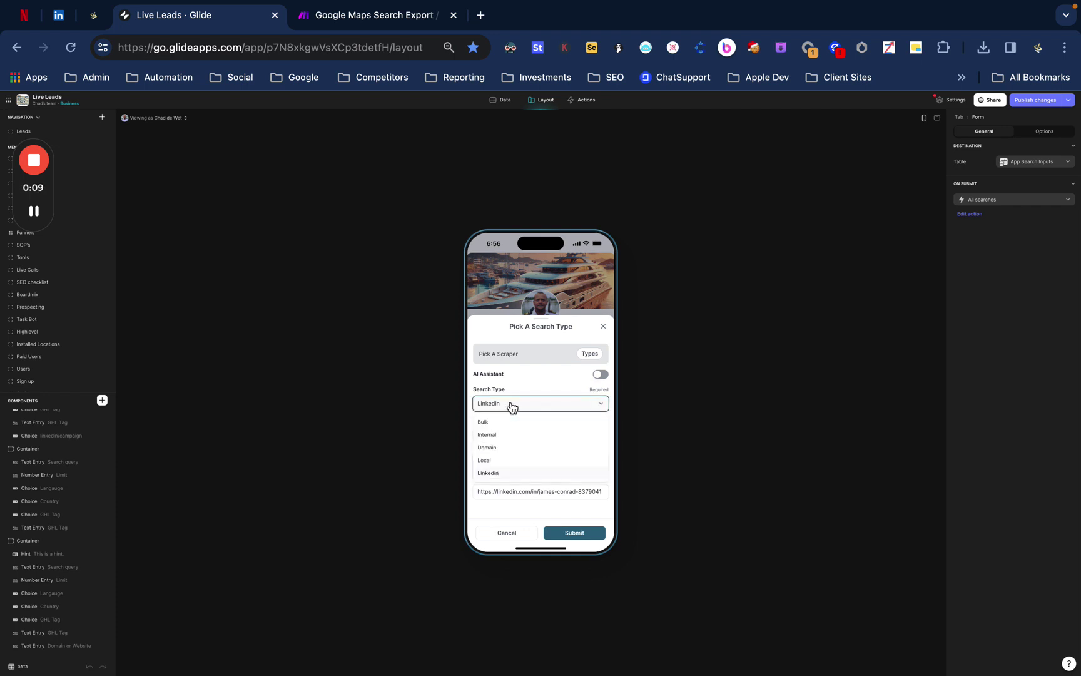
{"action": "key", "text": "Escape"}
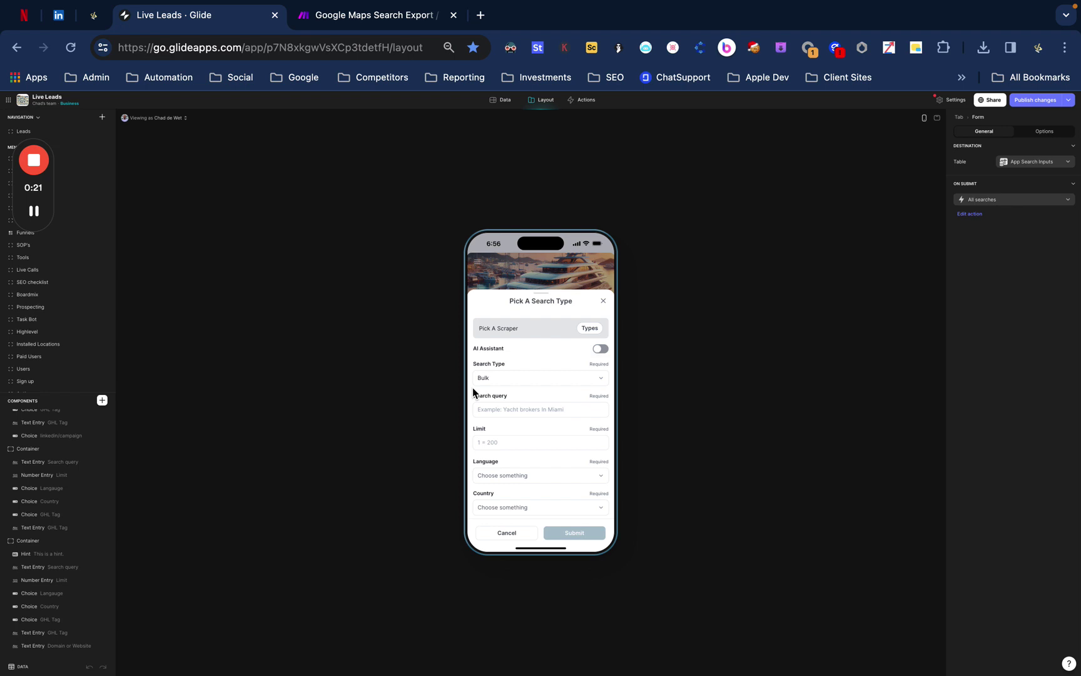
{"action": "scroll", "coordinate": [500, 408], "scroll_direction": "down", "scroll_amount": 1}
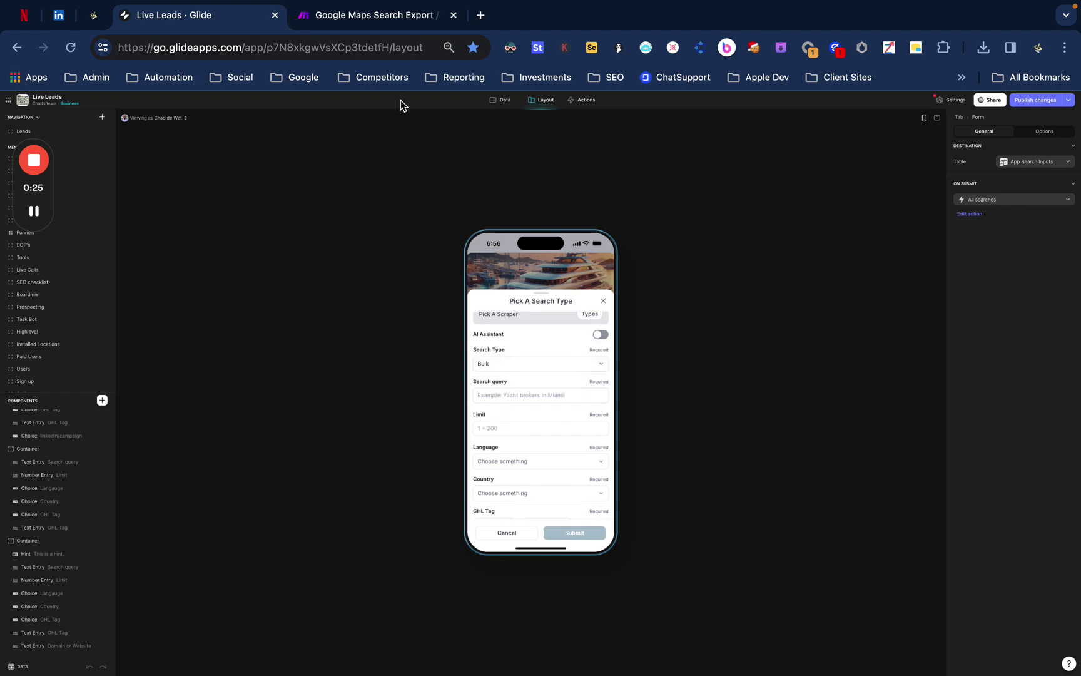
Step: Run the Google Maps Search Export / Live Leads scenario once so it waits for data
{"action": "left_click", "coordinate": [358, 15]}
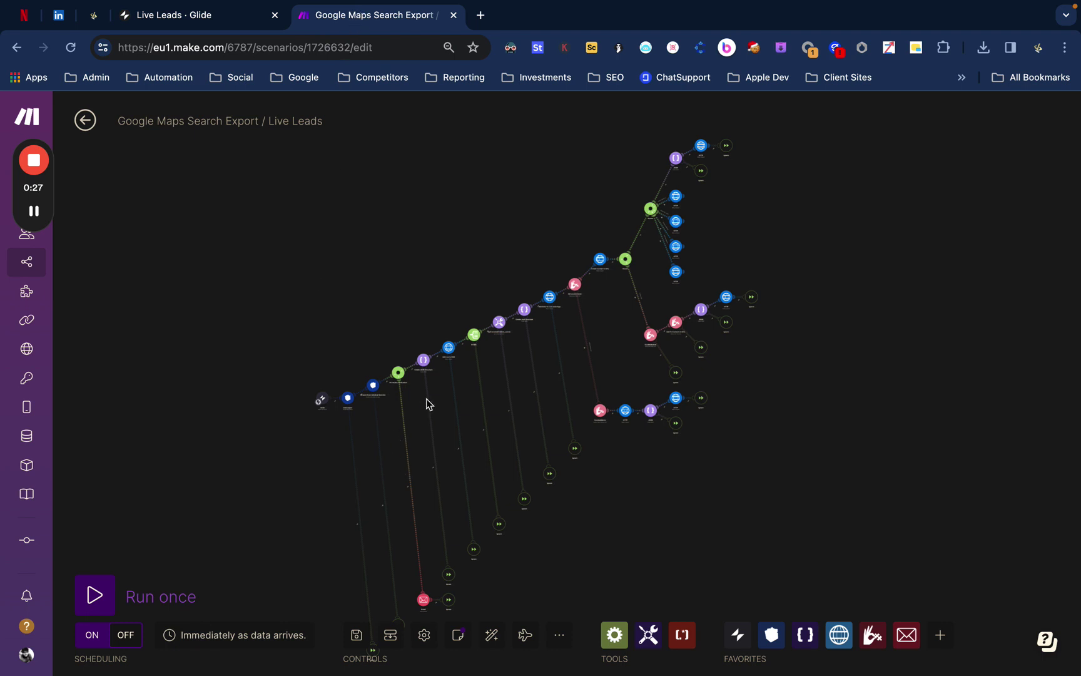
{"action": "scroll", "coordinate": [448, 284], "scroll_direction": "right", "scroll_amount": 1}
{"action": "scroll", "coordinate": [448, 284], "scroll_direction": "right", "scroll_amount": 3}
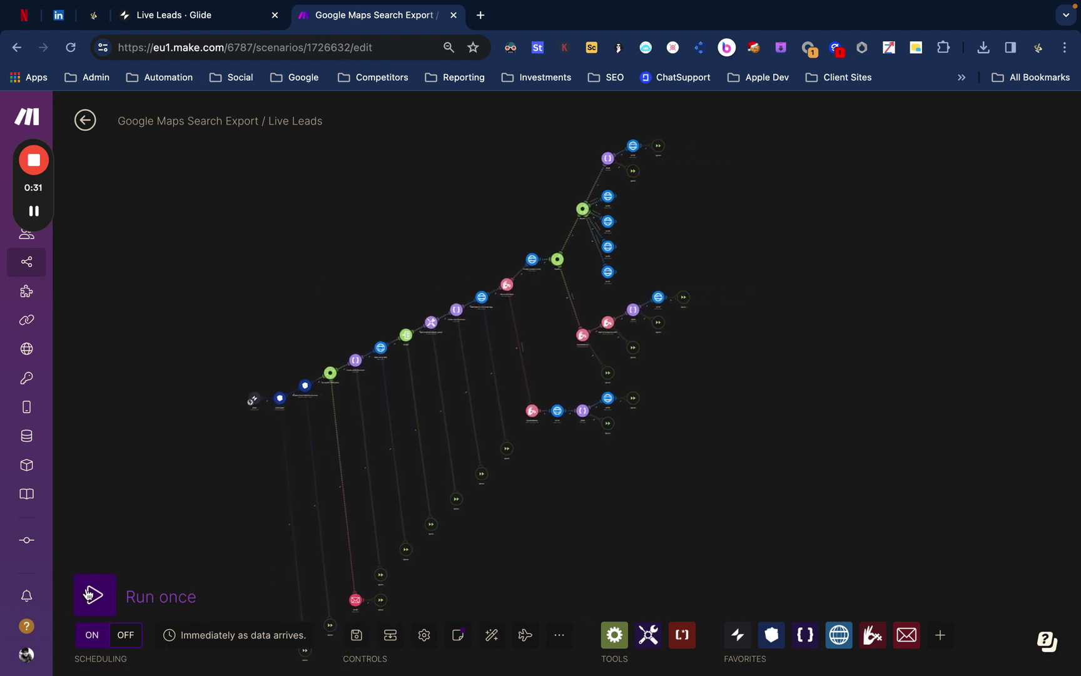
{"action": "left_click", "coordinate": [91, 596]}
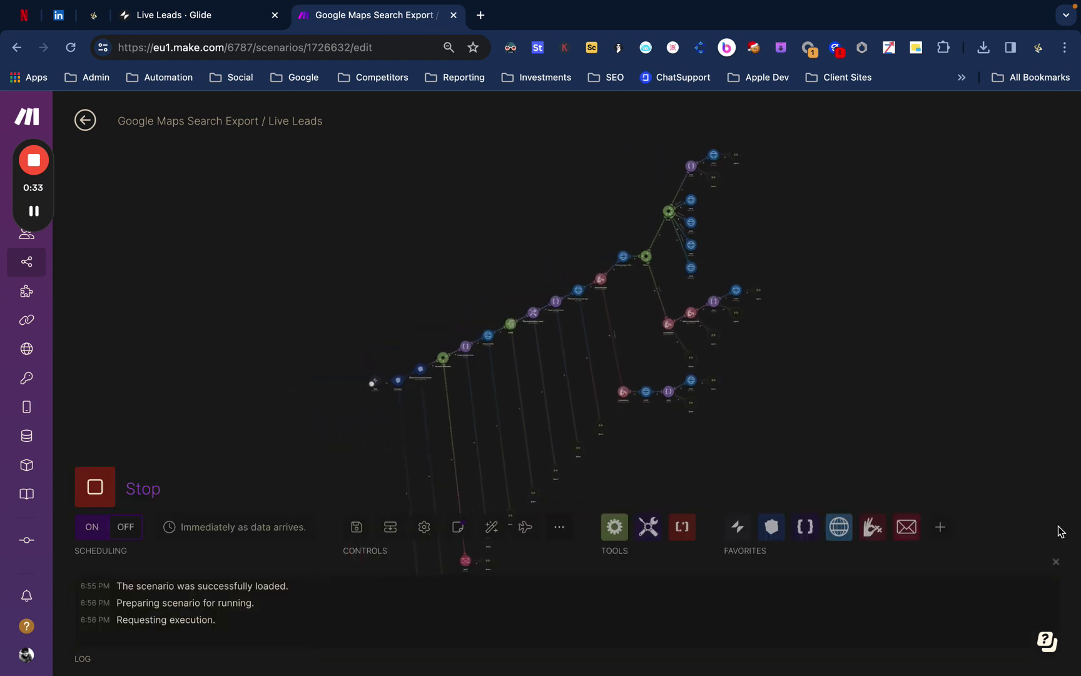
{"action": "left_click", "coordinate": [1057, 563]}
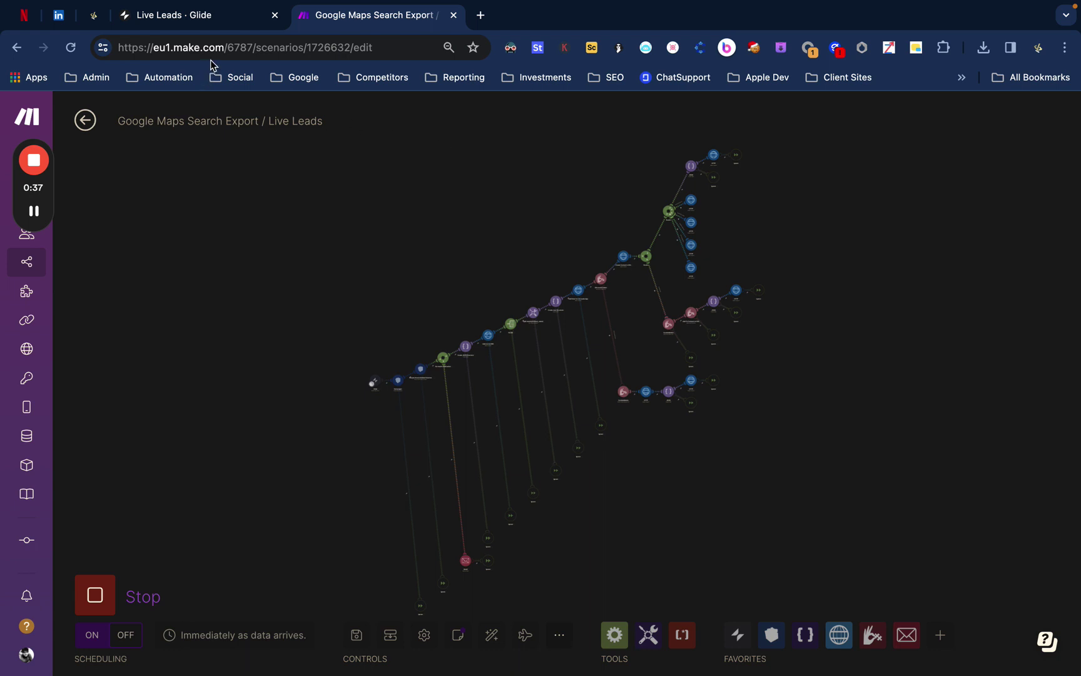
{"action": "left_click", "coordinate": [215, 25]}
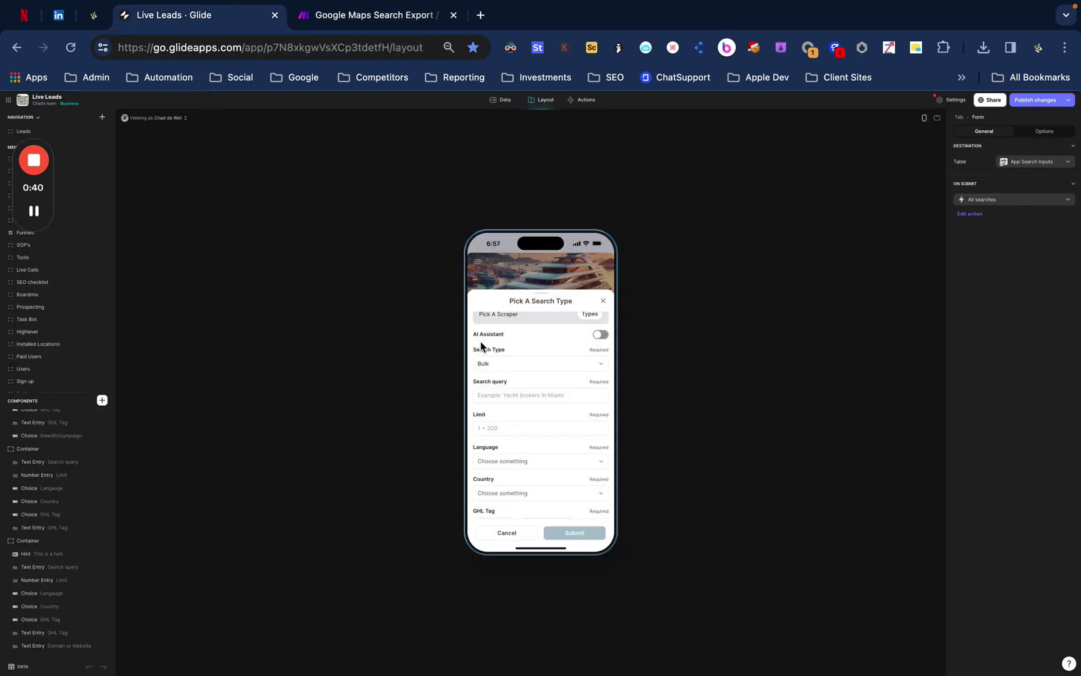
Step: Enter the search query 'Resorts in La Paz, Mexico' and a result limit of 10
{"action": "left_click", "coordinate": [530, 394]}
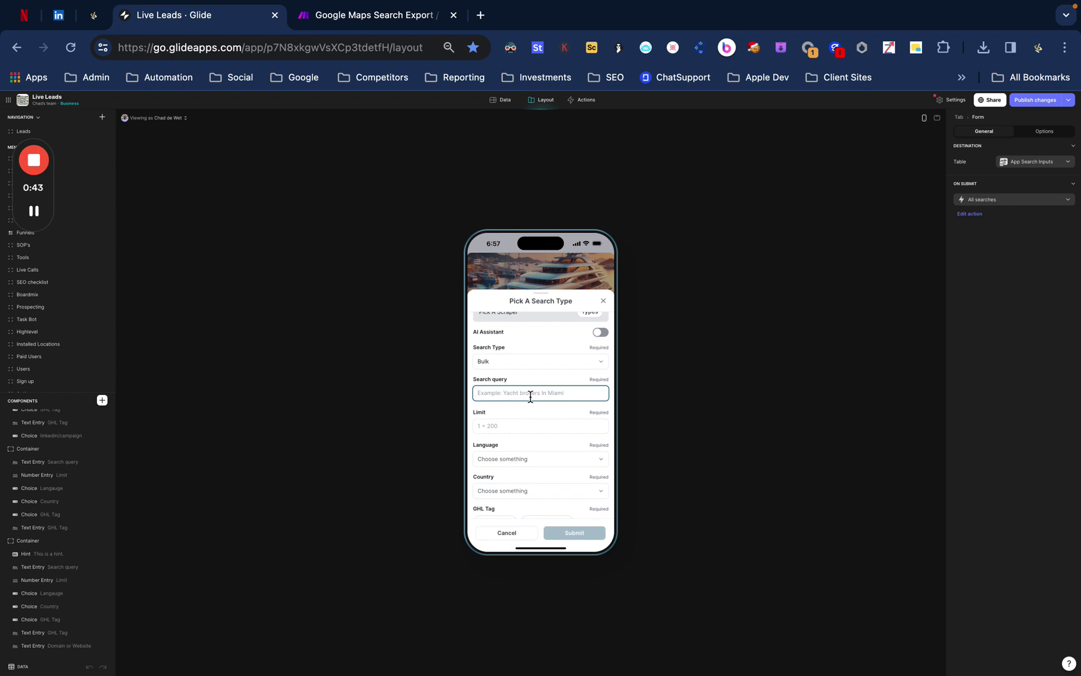
{"action": "type", "text": "Resort"}
{"action": "key", "text": "BackSpace"}
{"action": "type", "text": "ico"}
{"action": "key", "text": "BackSpace"}
{"action": "key", "text": "BackSpace"}
{"action": "left_click", "coordinate": [550, 426]}
{"action": "type", "text": "10"}
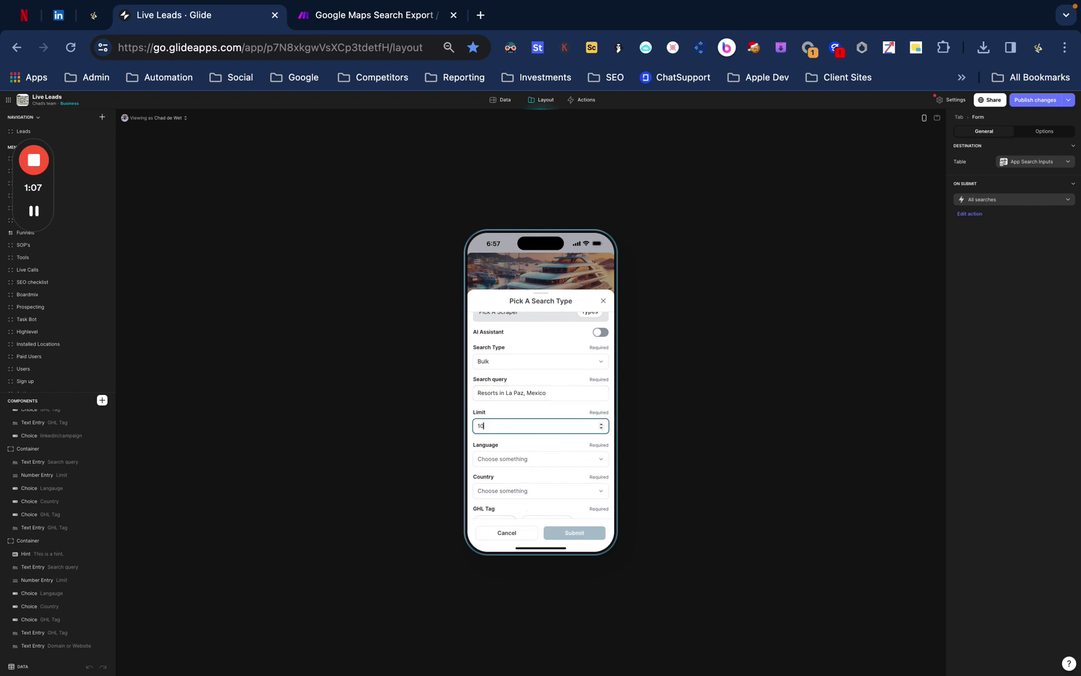
Step: Set language to English and country to Mexico, and tag the search live leads / create contact
{"action": "left_click", "coordinate": [540, 468]}
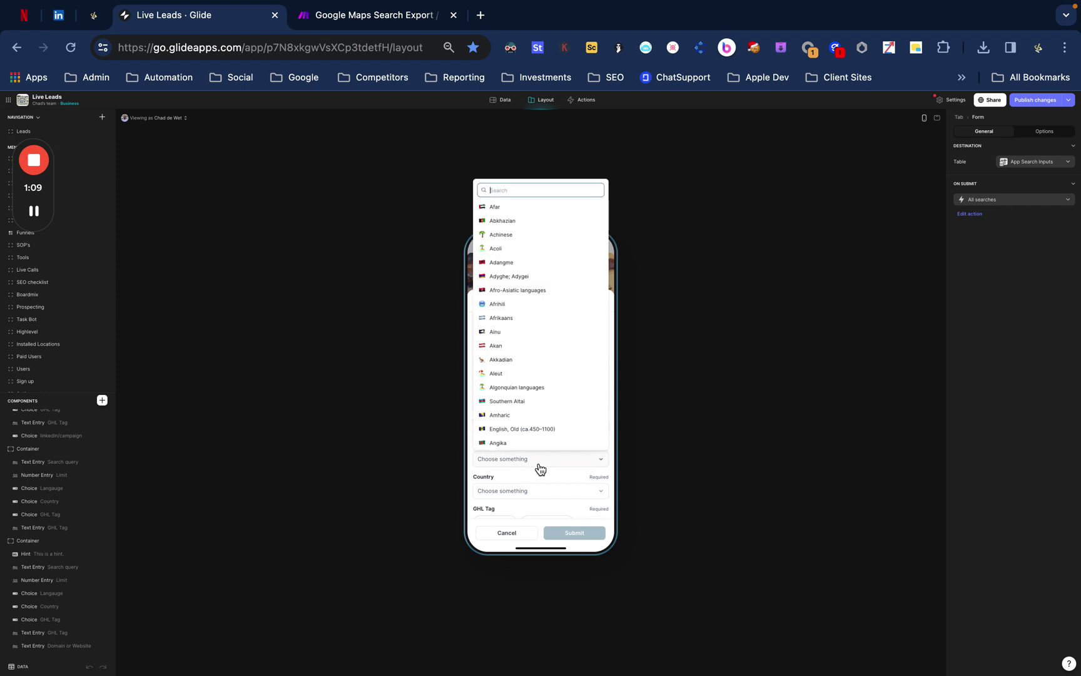
{"action": "type", "text": "eng"}
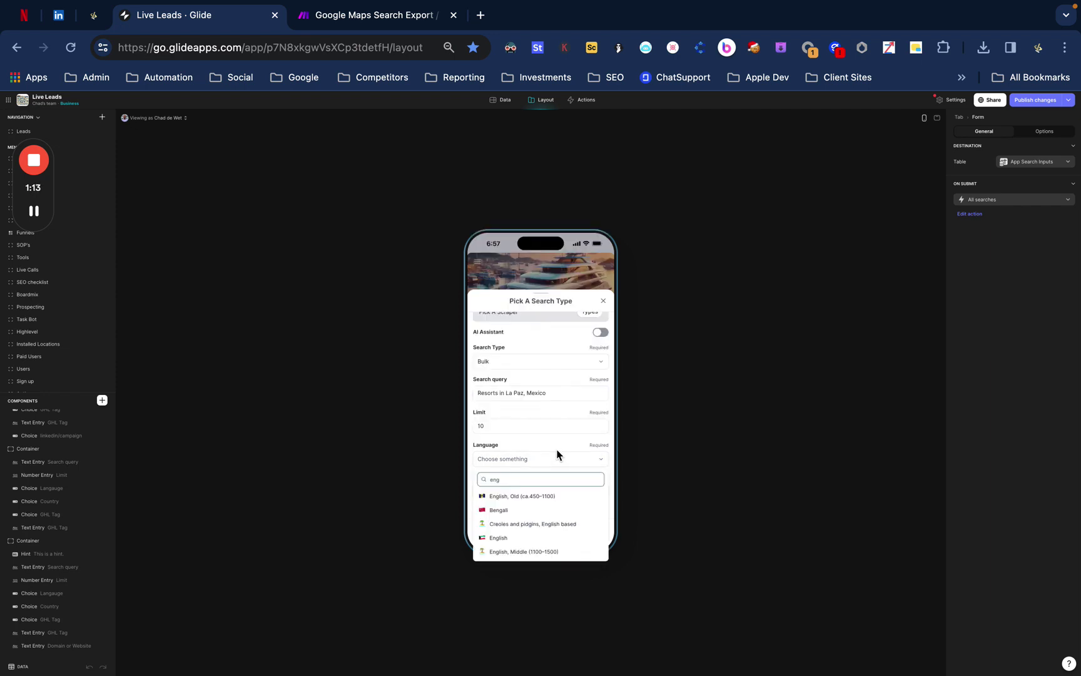
{"action": "left_click", "coordinate": [511, 540]}
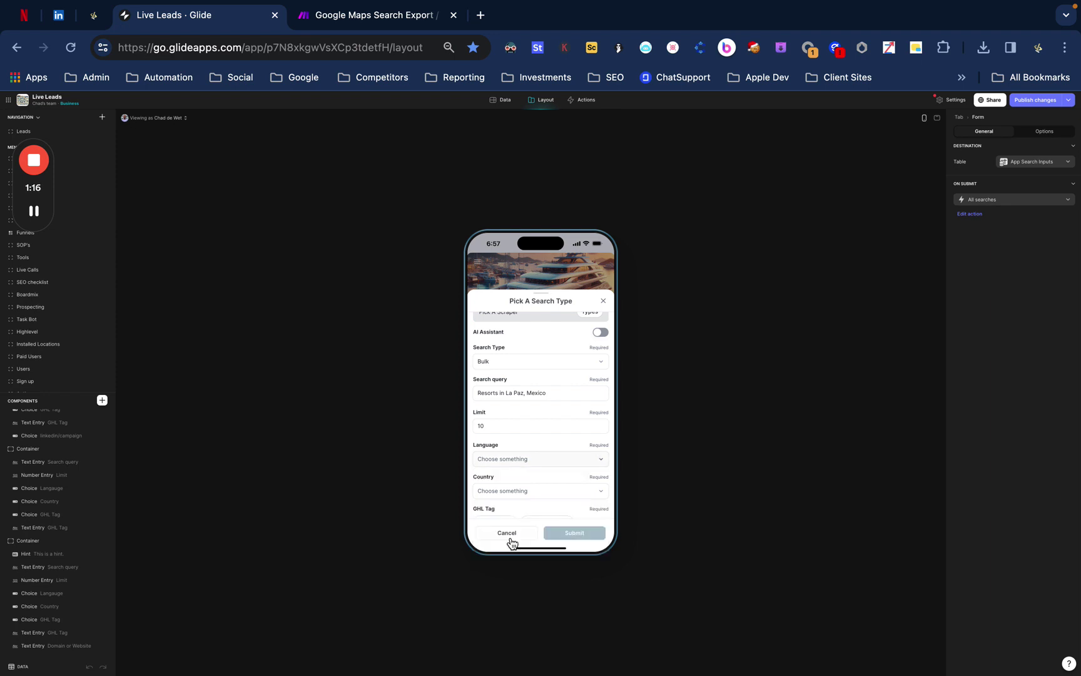
{"action": "left_click", "coordinate": [496, 491]}
{"action": "type", "text": "M"}
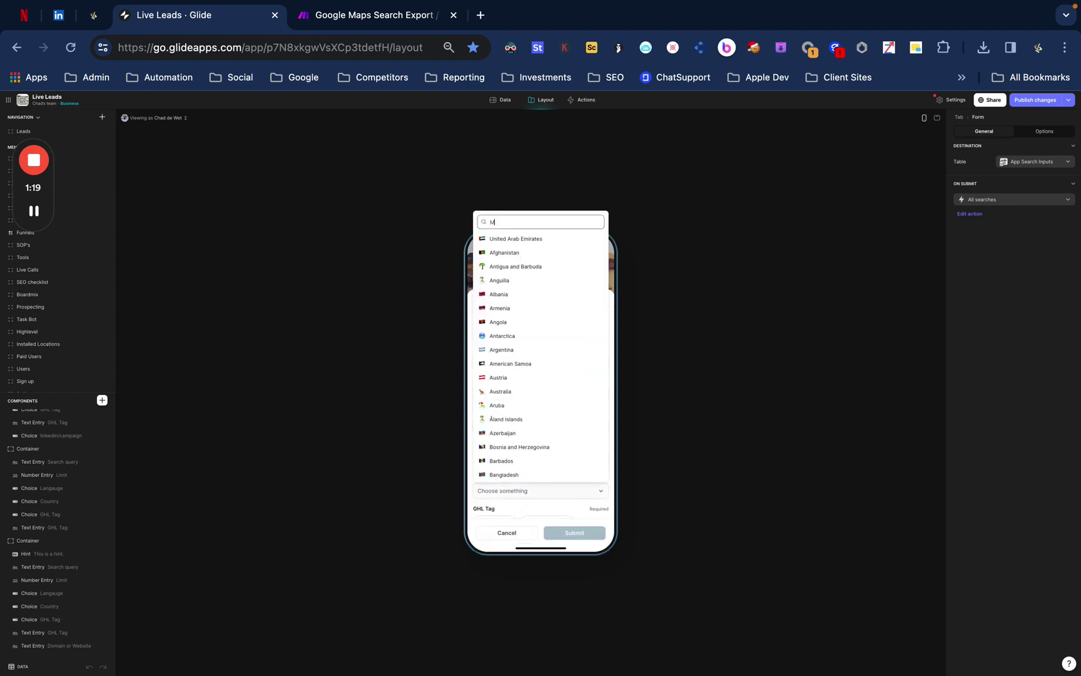
{"action": "type", "text": "exi"}
{"action": "key", "text": "Escape"}
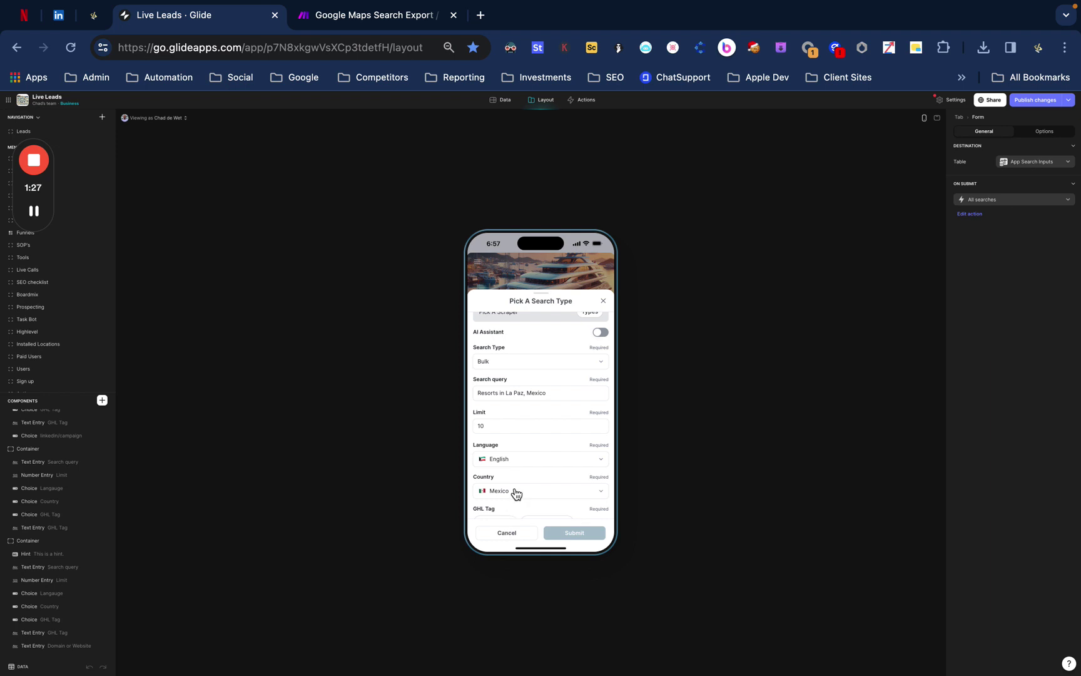
{"action": "scroll", "coordinate": [513, 492], "scroll_direction": "down", "scroll_amount": 3}
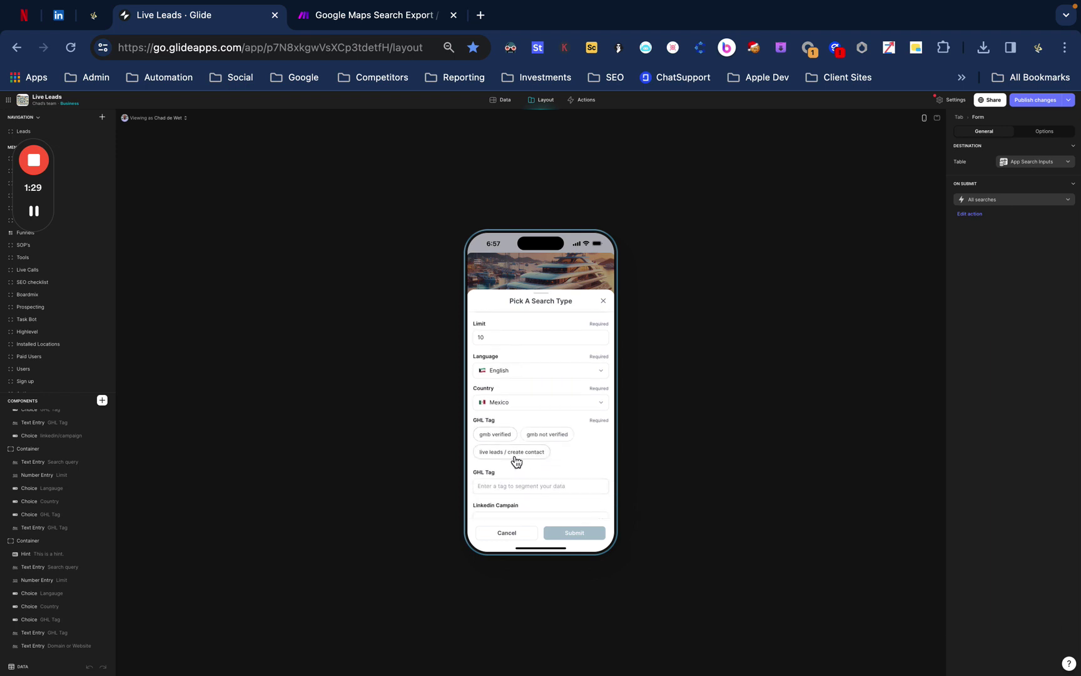
{"action": "left_click", "coordinate": [519, 457]}
{"action": "scroll", "coordinate": [516, 462], "scroll_direction": "down", "scroll_amount": 1}
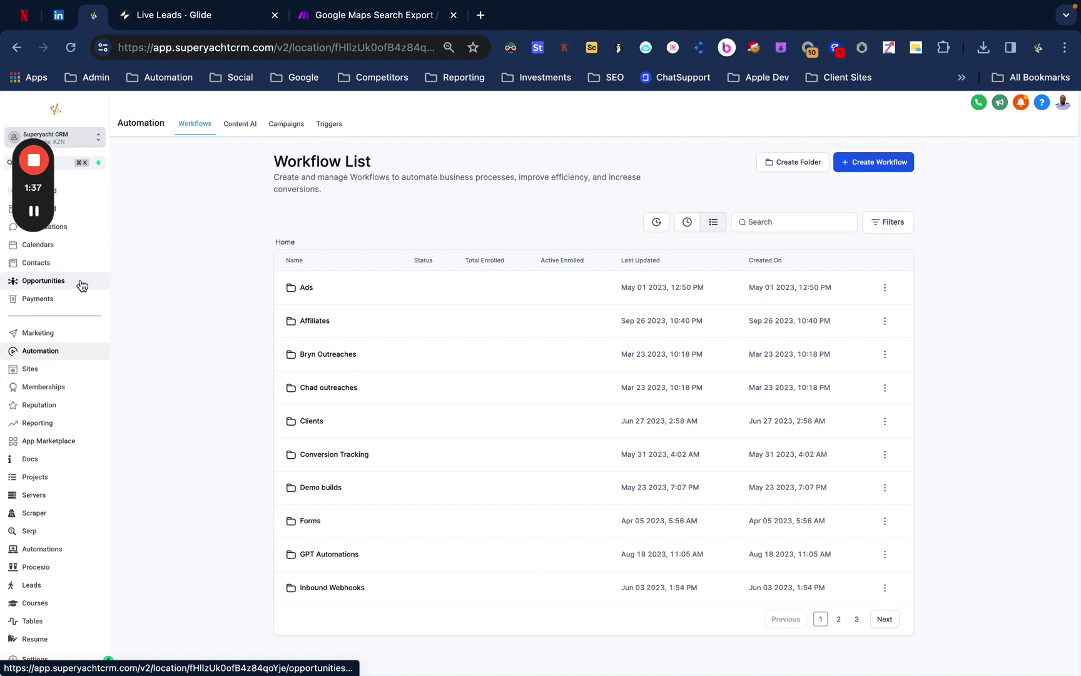
Step: Show the Live Leads / MSE / Results pipeline on the CRM's Opportunities board
{"action": "left_click", "coordinate": [78, 282]}
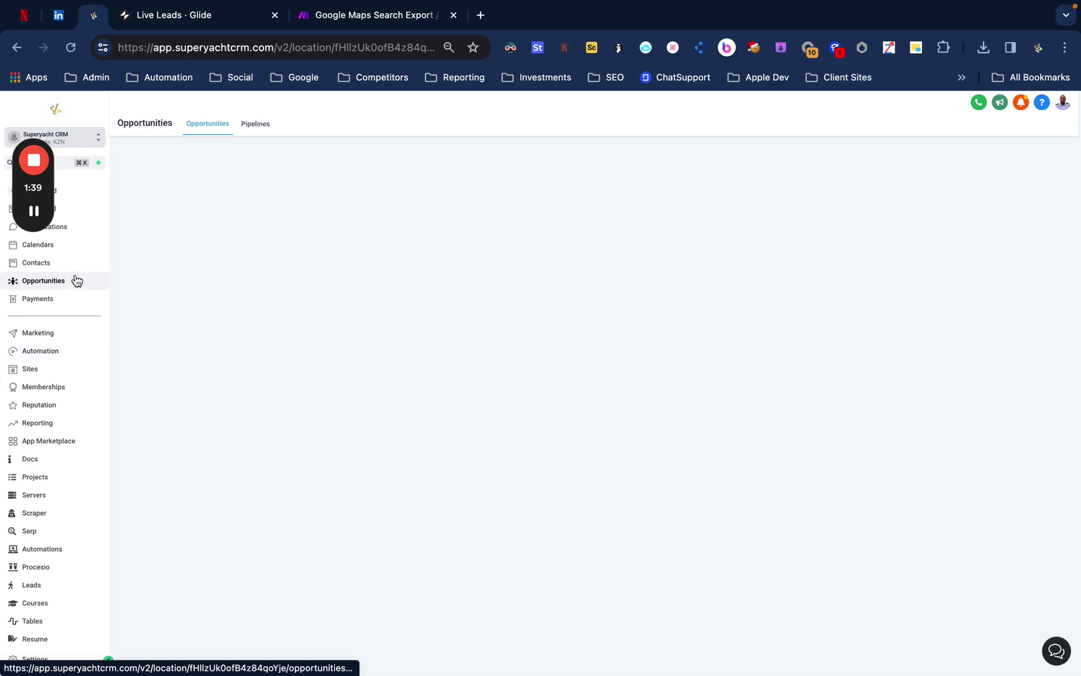
{"action": "scroll", "coordinate": [71, 278], "scroll_direction": "down", "scroll_amount": 1}
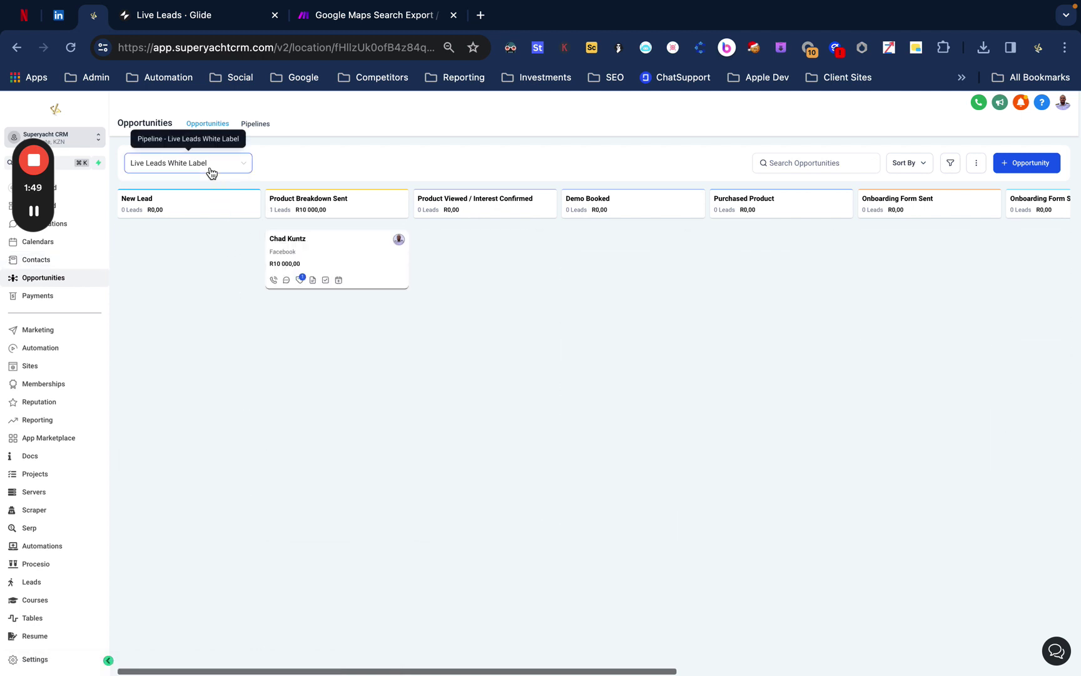
{"action": "left_click", "coordinate": [211, 172]}
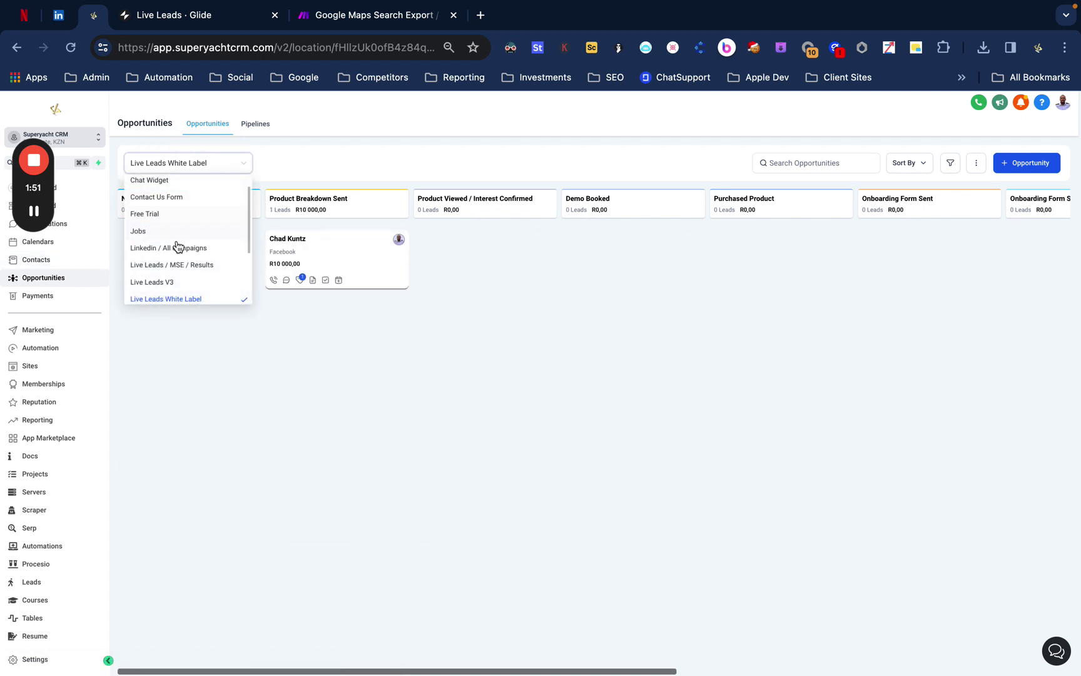
{"action": "left_click", "coordinate": [220, 265]}
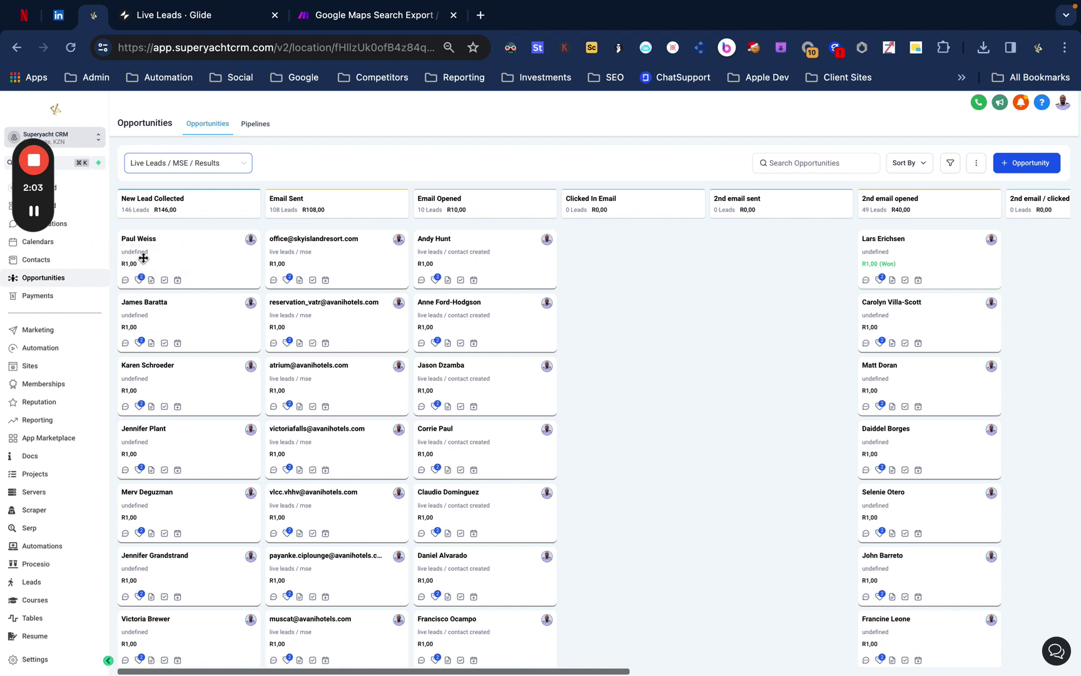
{"action": "left_click", "coordinate": [199, 18]}
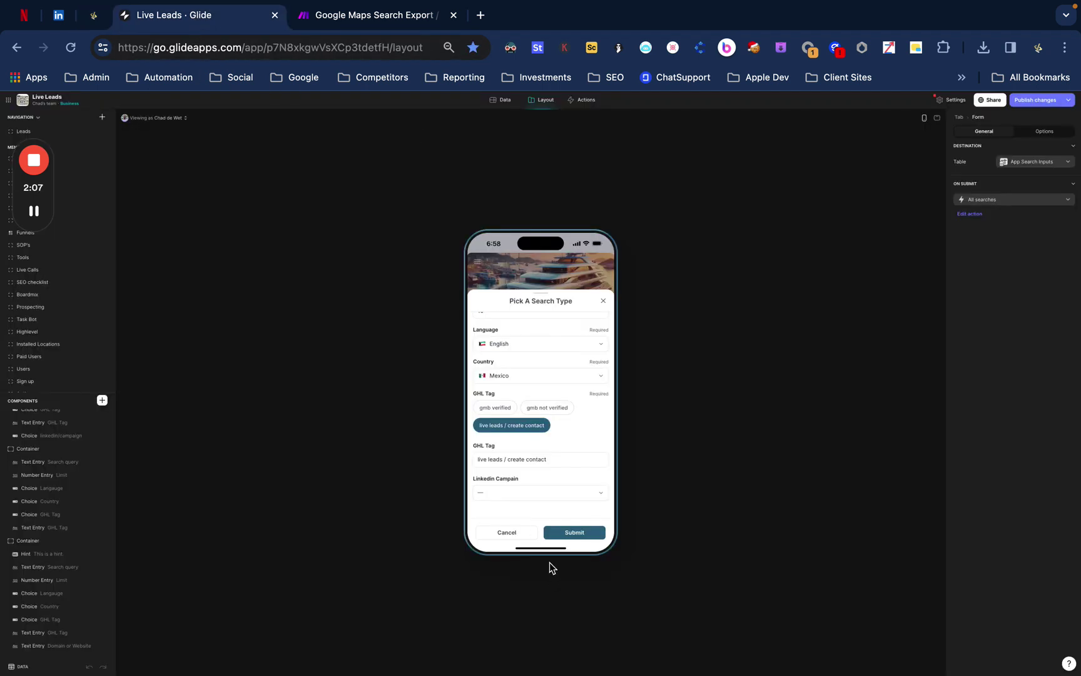
Step: Submit the bulk Maps search and watch the Make scenario process it
{"action": "left_click", "coordinate": [575, 532]}
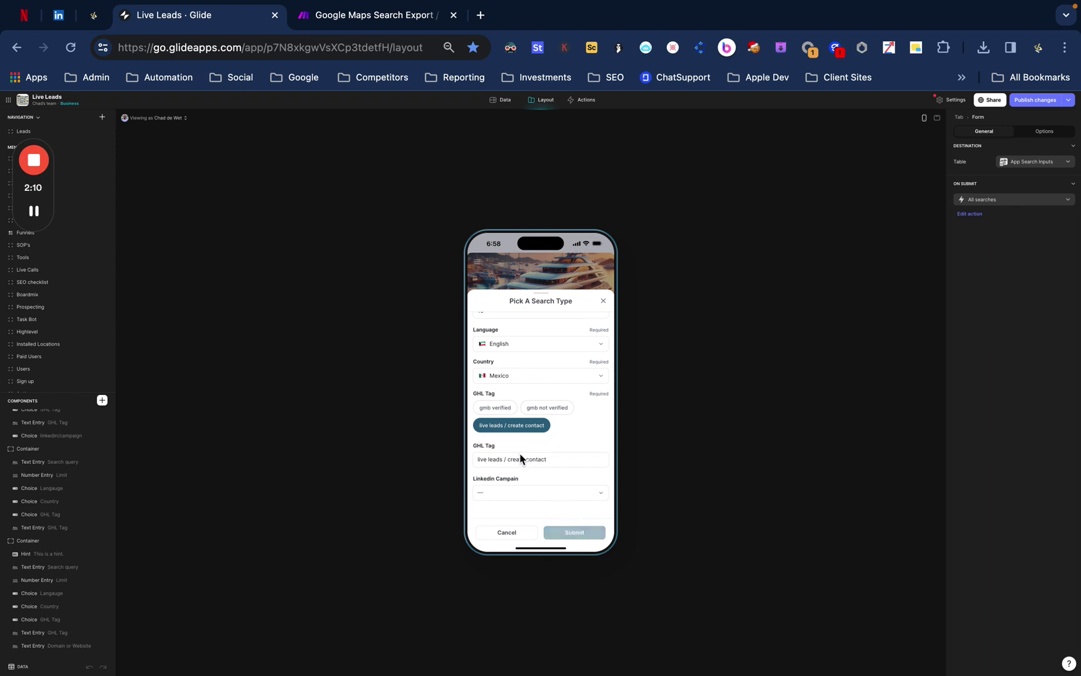
{"action": "left_click", "coordinate": [408, 23]}
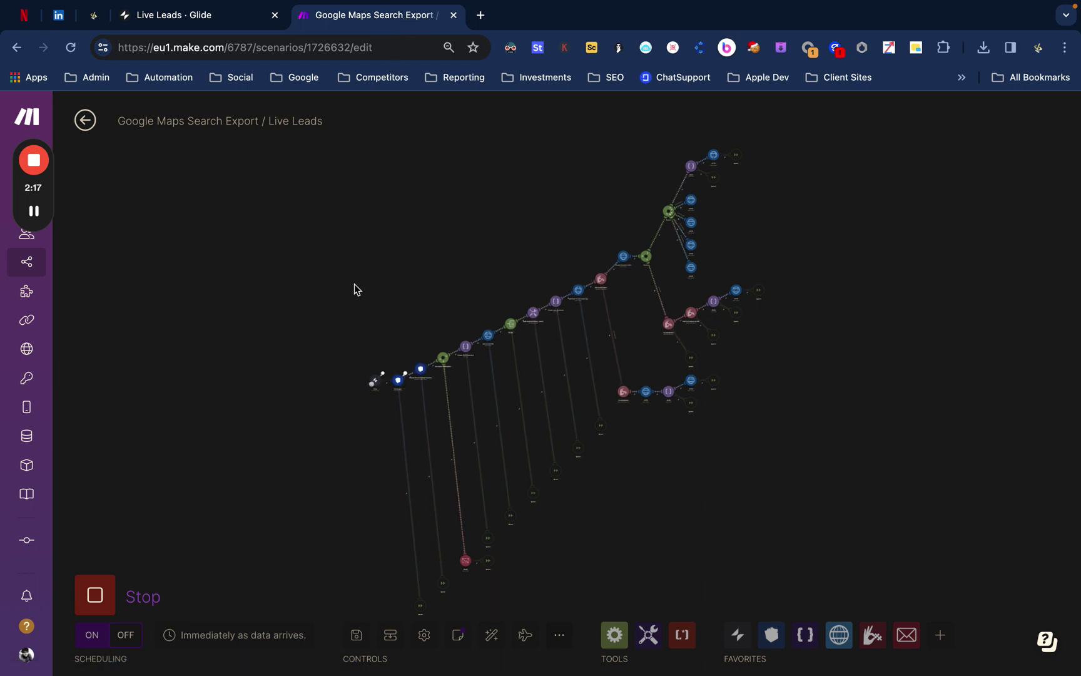
Step: Zoom in on the running Make modules, then bring Glide's Maps Search Export list into view
{"action": "scroll", "coordinate": [355, 287], "scroll_direction": "up", "scroll_amount": 5}
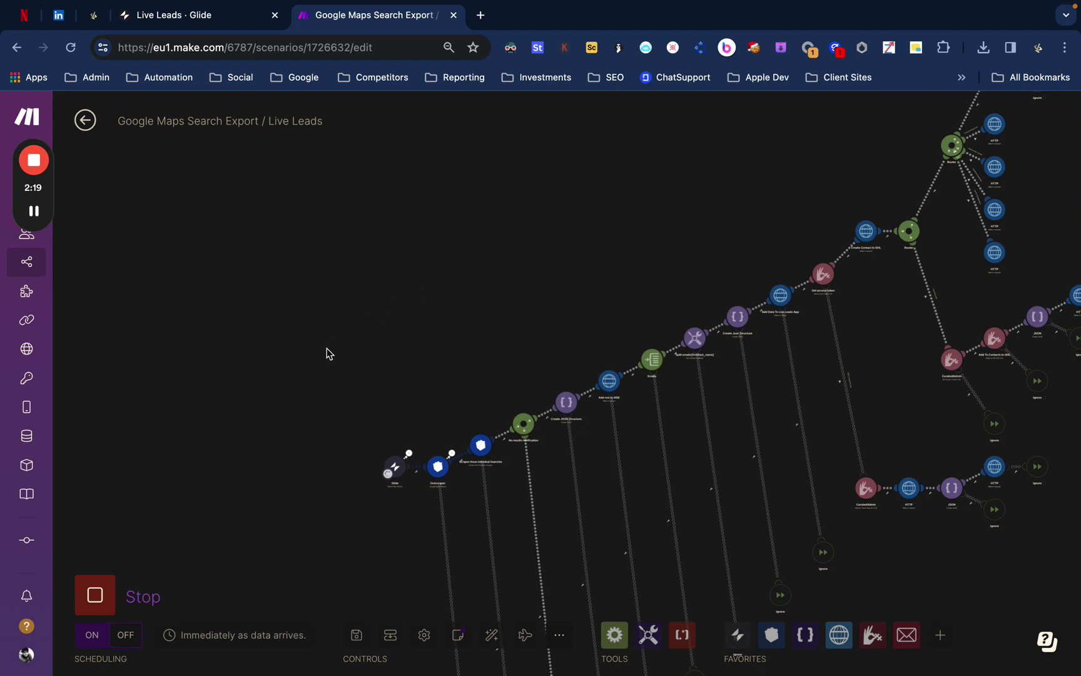
{"action": "scroll", "coordinate": [329, 353], "scroll_direction": "right", "scroll_amount": 4}
{"action": "scroll", "coordinate": [328, 352], "scroll_direction": "up", "scroll_amount": 2}
{"action": "scroll", "coordinate": [235, 370], "scroll_direction": "right", "scroll_amount": 3}
{"action": "scroll", "coordinate": [235, 370], "scroll_direction": "up", "scroll_amount": 2}
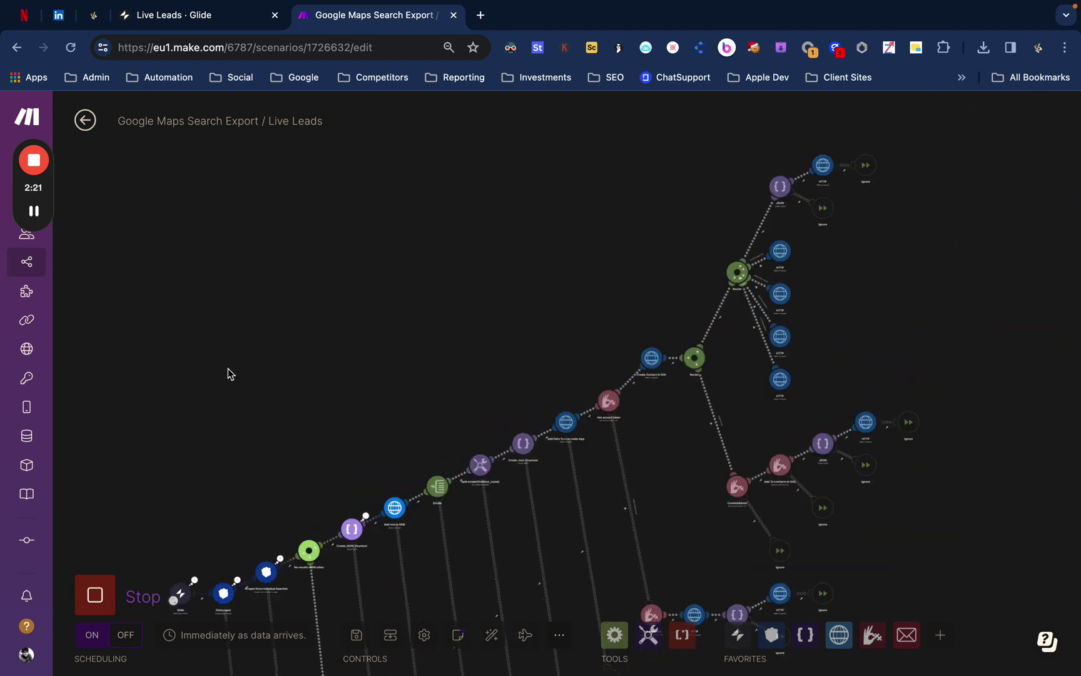
{"action": "left_click", "coordinate": [220, 23]}
{"action": "scroll", "coordinate": [494, 437], "scroll_direction": "down", "scroll_amount": 6}
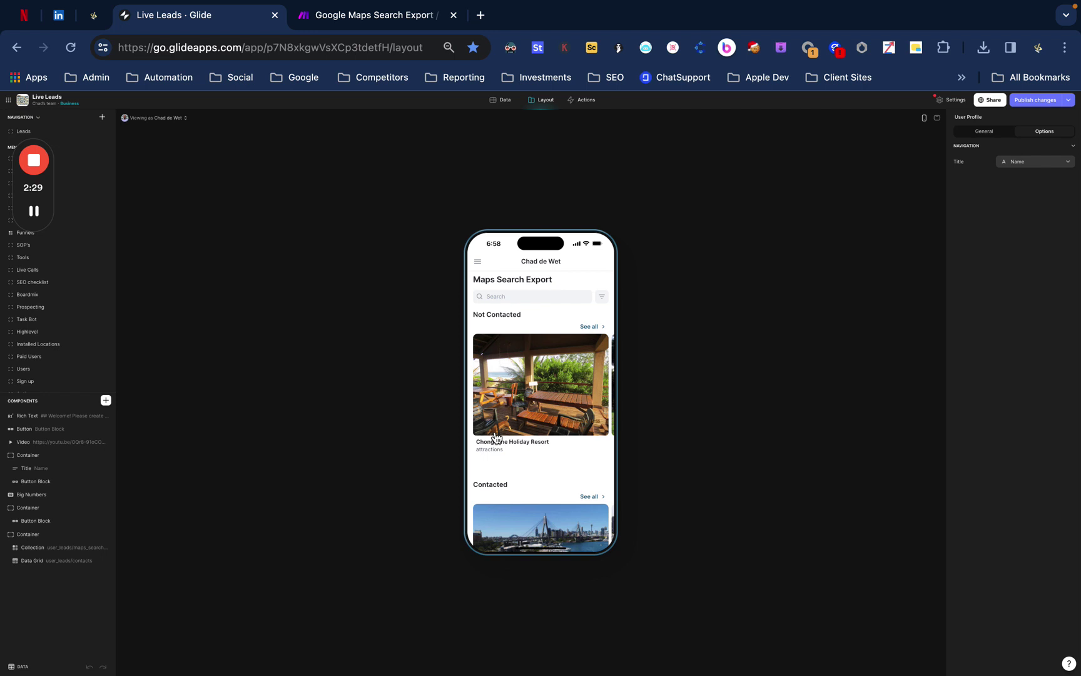
Step: Confirm Costa Baja Resort & Spa under Not Contacted, then view the CRM board at 152 new leads
{"action": "scroll", "coordinate": [495, 438], "scroll_direction": "down", "scroll_amount": 1}
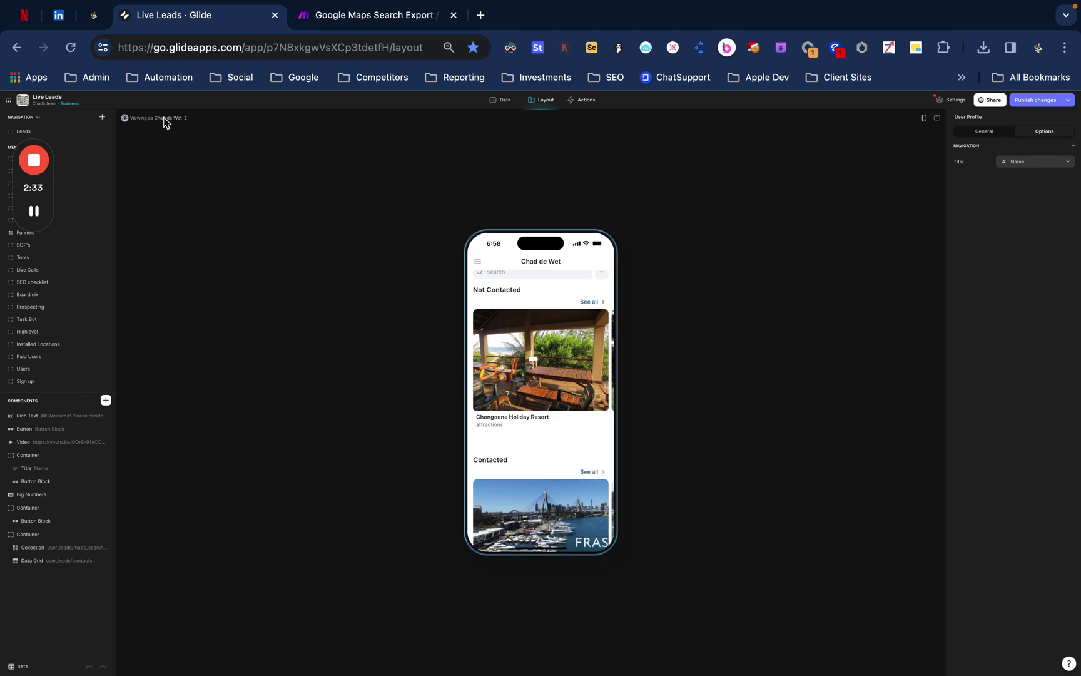
{"action": "left_click", "coordinate": [91, 18]}
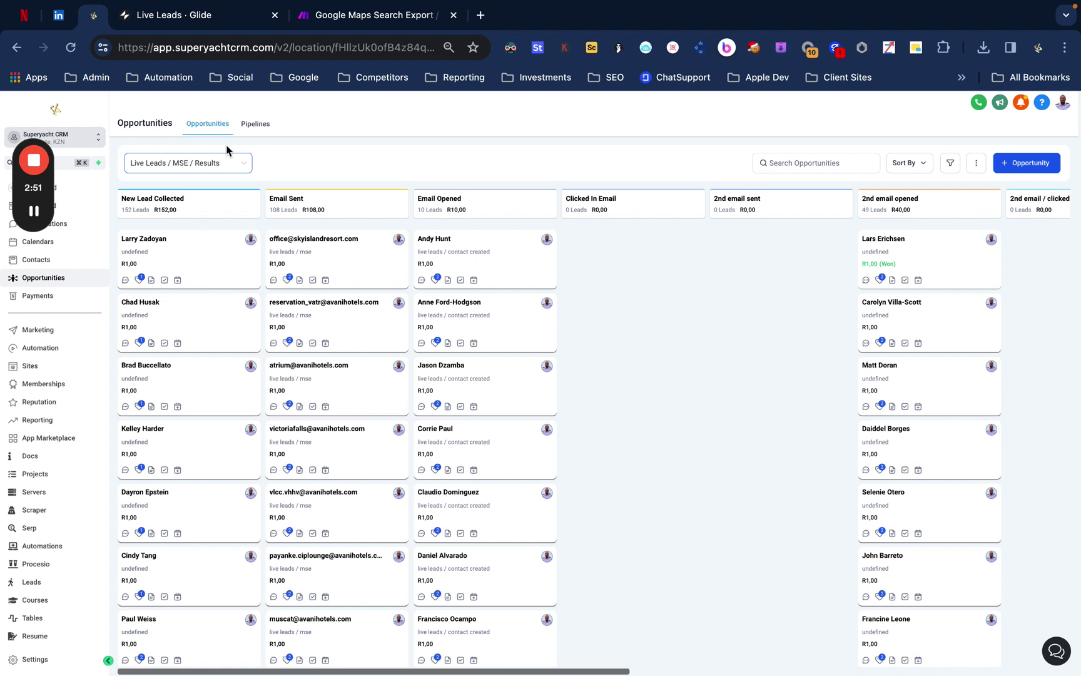
Step: Browse the Live Leads hotel carousel and open the Costa Baja Resort & Spa lead
{"action": "left_click", "coordinate": [223, 19]}
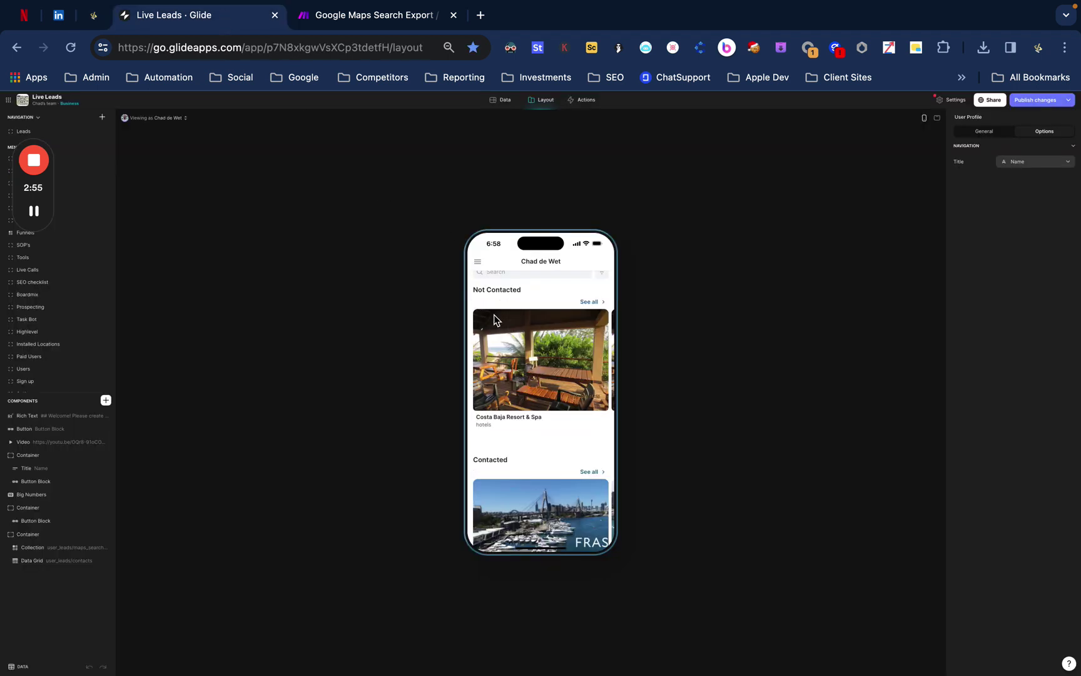
{"action": "scroll", "coordinate": [495, 320], "scroll_direction": "down", "scroll_amount": 2}
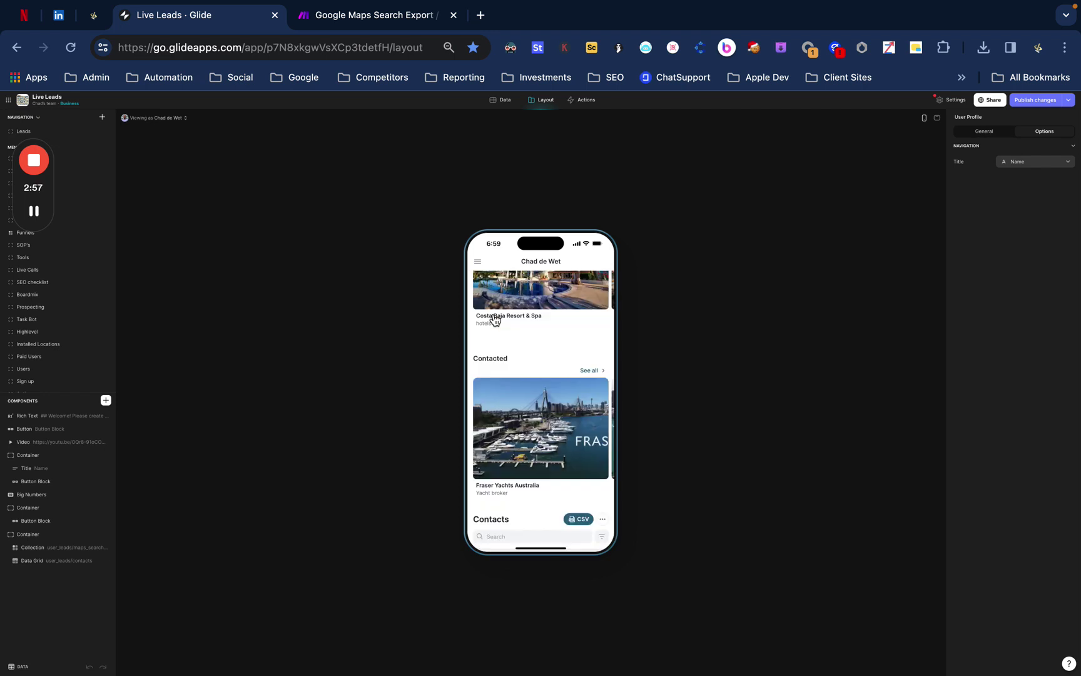
{"action": "scroll", "coordinate": [495, 321], "scroll_direction": "up", "scroll_amount": 1}
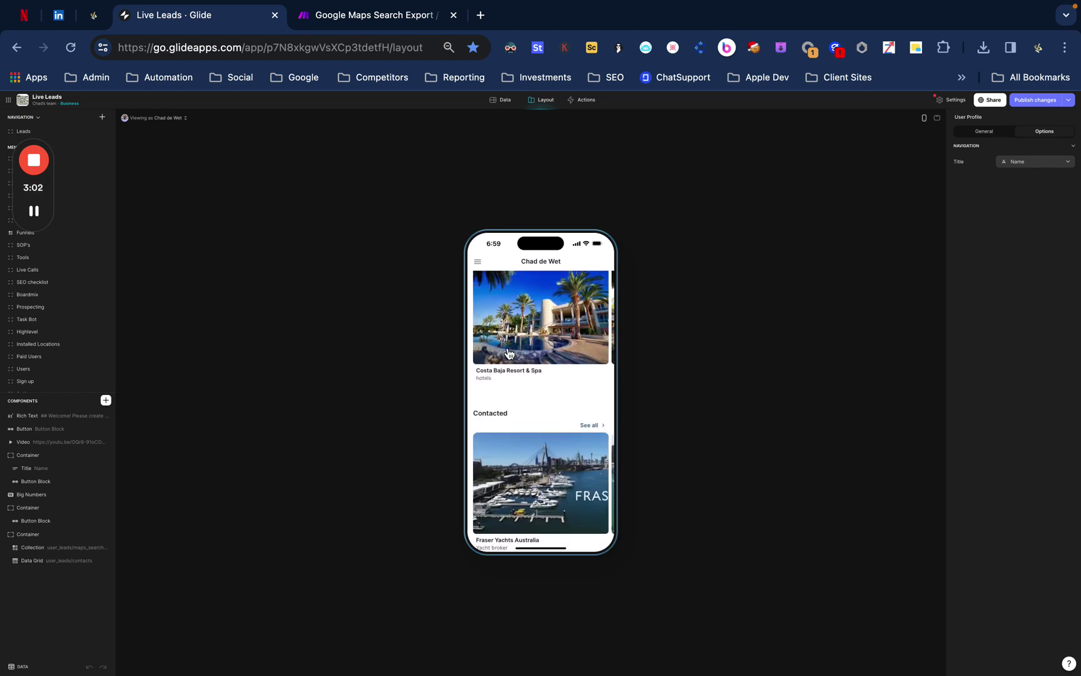
{"action": "scroll", "coordinate": [510, 354], "scroll_direction": "right", "scroll_amount": 2}
{"action": "scroll", "coordinate": [510, 354], "scroll_direction": "left", "scroll_amount": 2}
{"action": "left_click", "coordinate": [515, 313]}
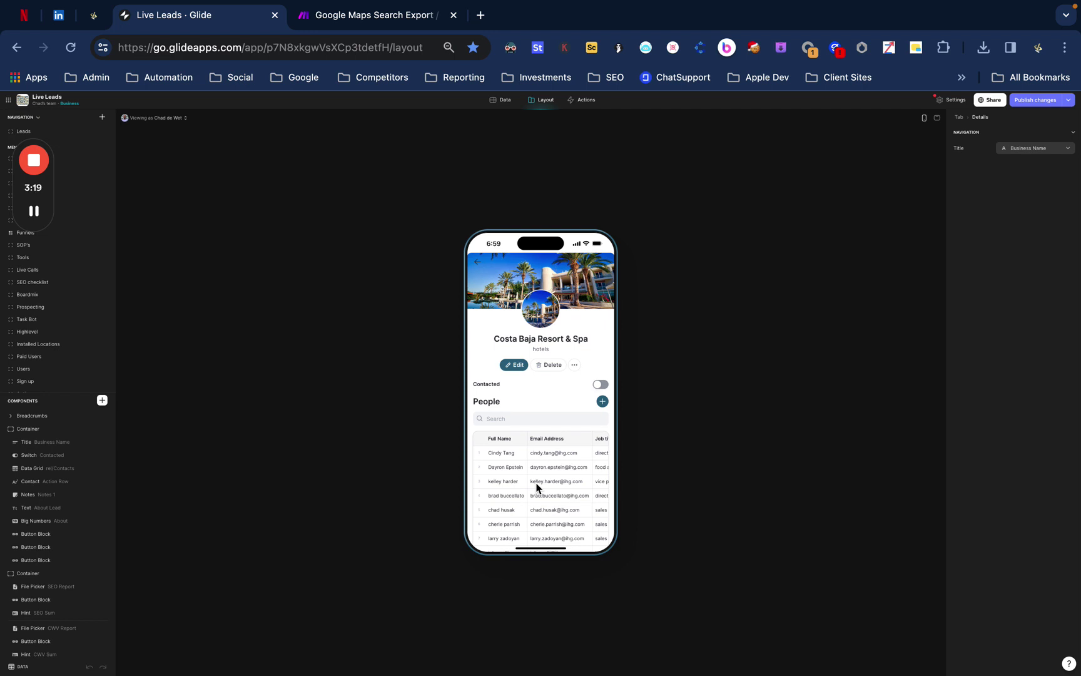
Step: Review Costa Baja's People contacts and description, then check the CRM board at 167 leads
{"action": "scroll", "coordinate": [555, 422], "scroll_direction": "down", "scroll_amount": 2}
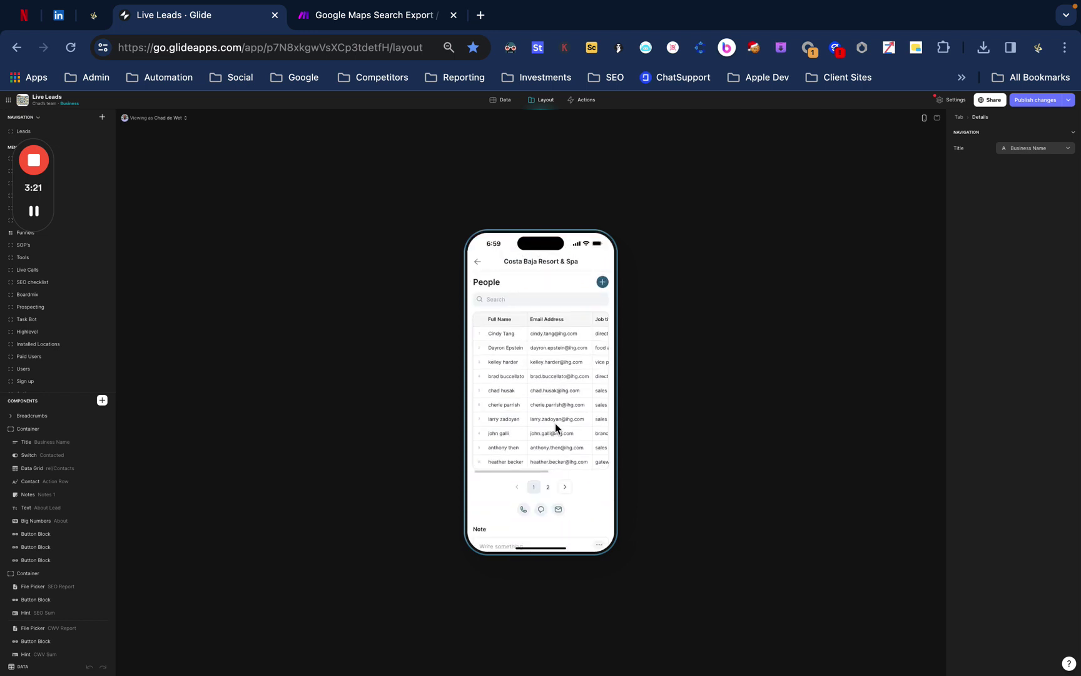
{"action": "scroll", "coordinate": [555, 423], "scroll_direction": "up", "scroll_amount": 1}
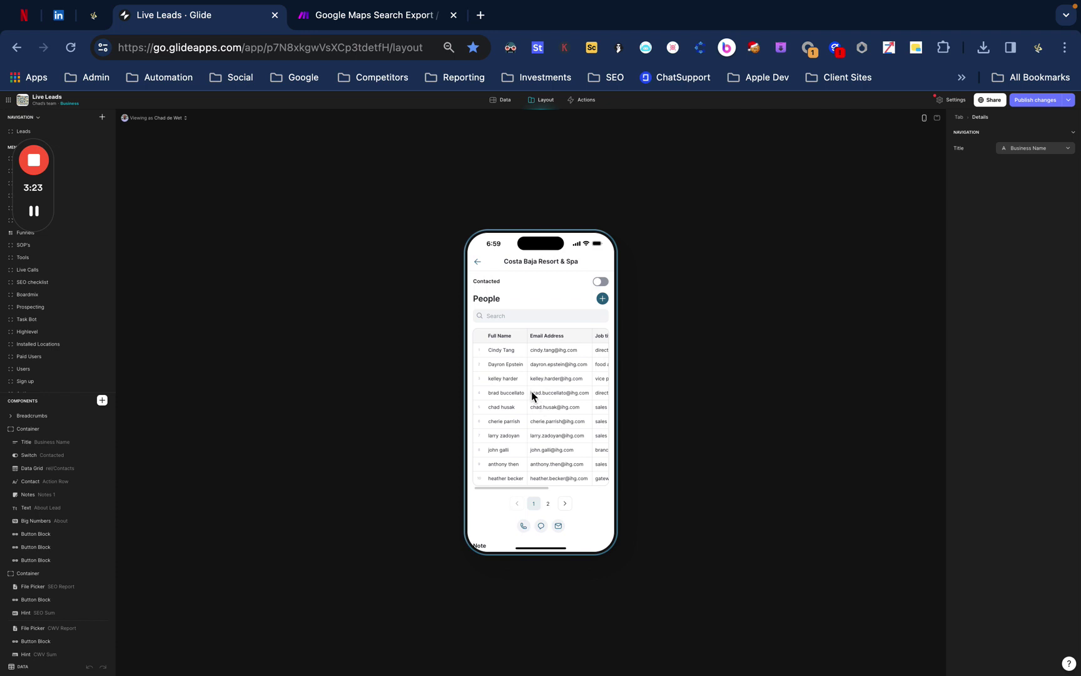
{"action": "scroll", "coordinate": [533, 386], "scroll_direction": "right", "scroll_amount": 3}
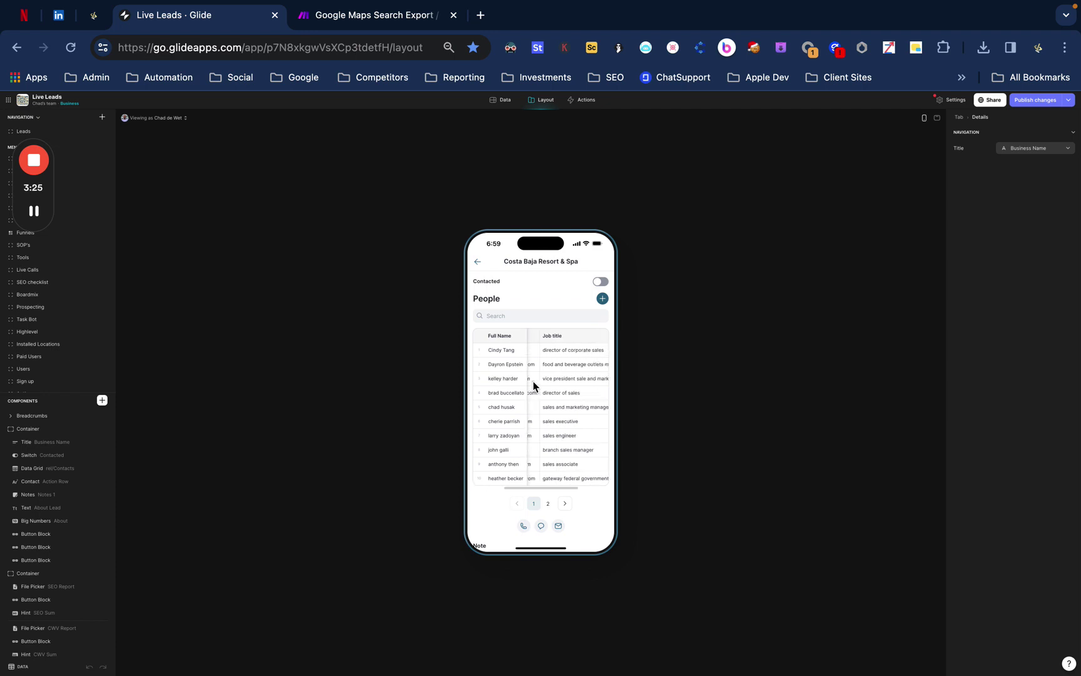
{"action": "scroll", "coordinate": [533, 386], "scroll_direction": "right", "scroll_amount": 3}
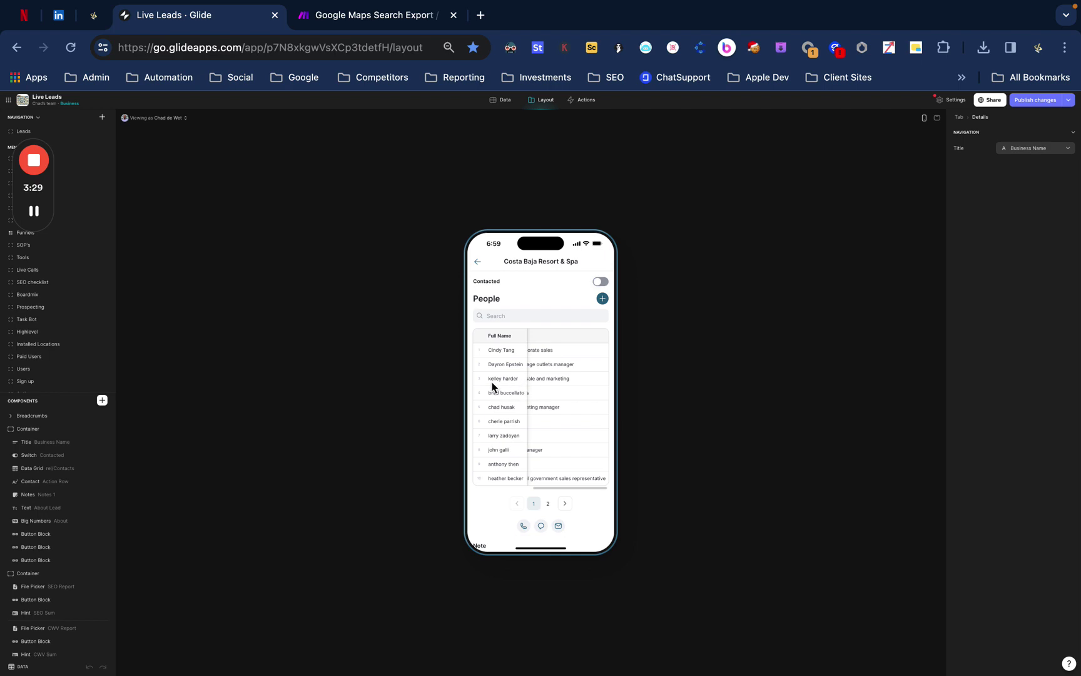
{"action": "scroll", "coordinate": [494, 383], "scroll_direction": "down", "scroll_amount": 3}
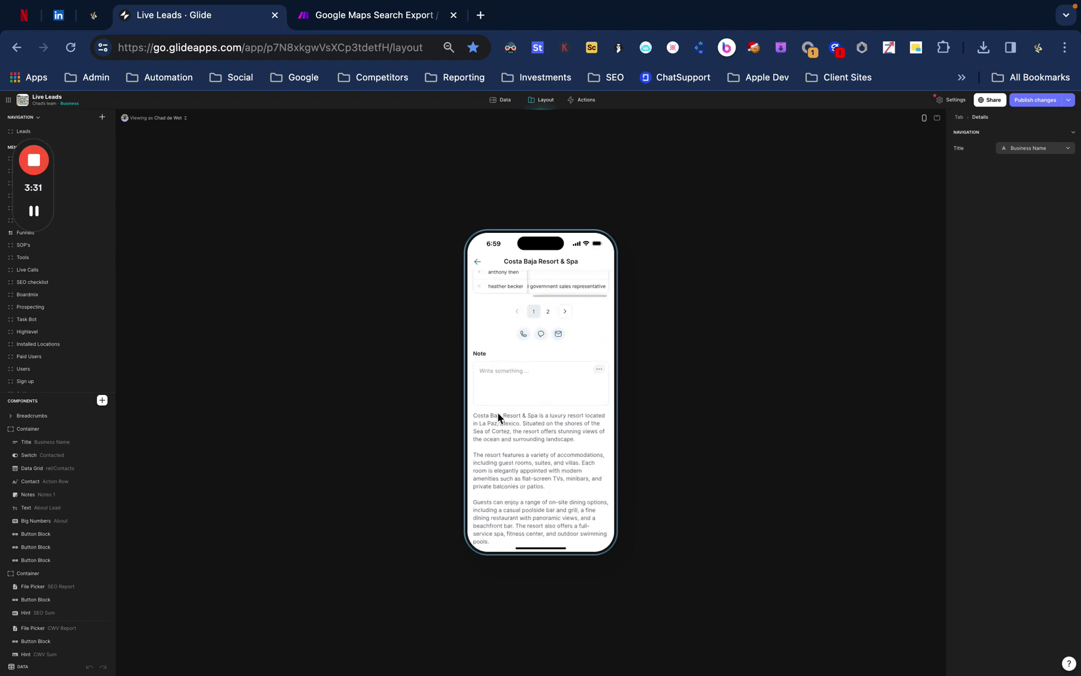
{"action": "scroll", "coordinate": [498, 407], "scroll_direction": "down", "scroll_amount": 2}
{"action": "left_click", "coordinate": [96, 25]}
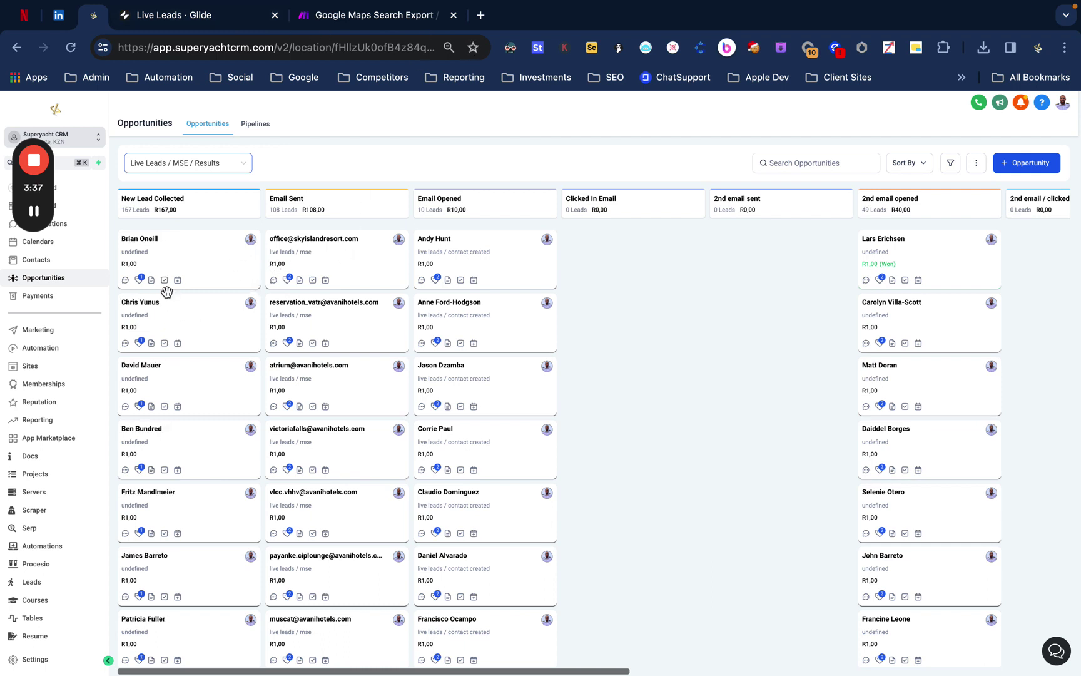
{"action": "left_click", "coordinate": [303, 22]}
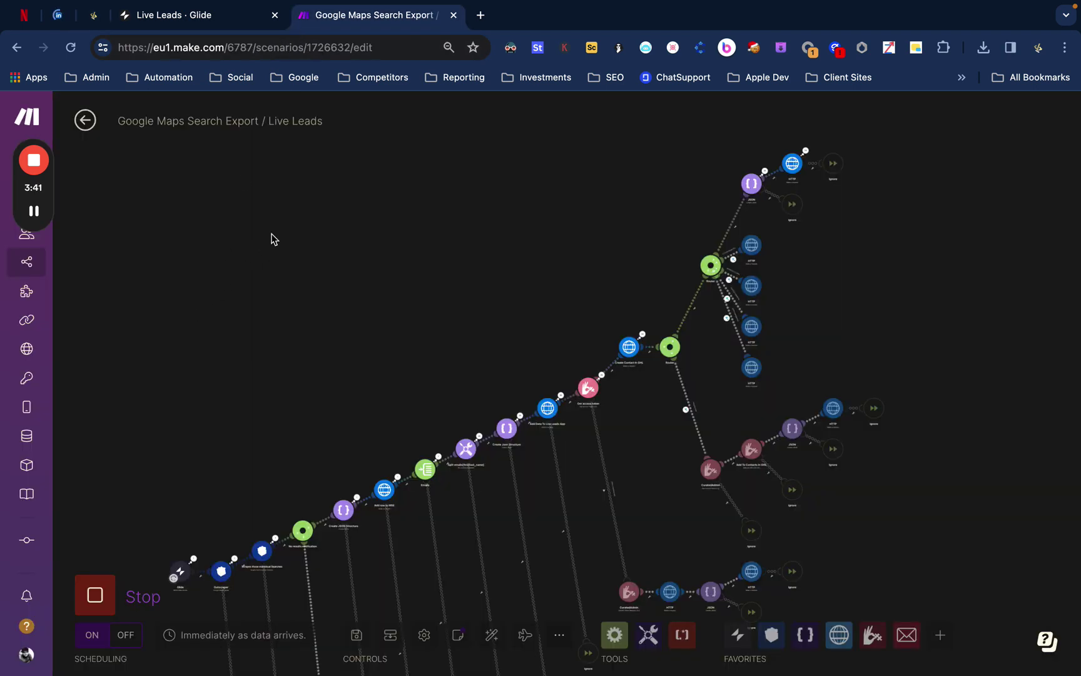
Step: Open the Outscraper module's run output and expand the second result, Playa de La Paz Beachfront
{"action": "scroll", "coordinate": [270, 237], "scroll_direction": "down", "scroll_amount": 3}
{"action": "scroll", "coordinate": [271, 237], "scroll_direction": "left", "scroll_amount": 2}
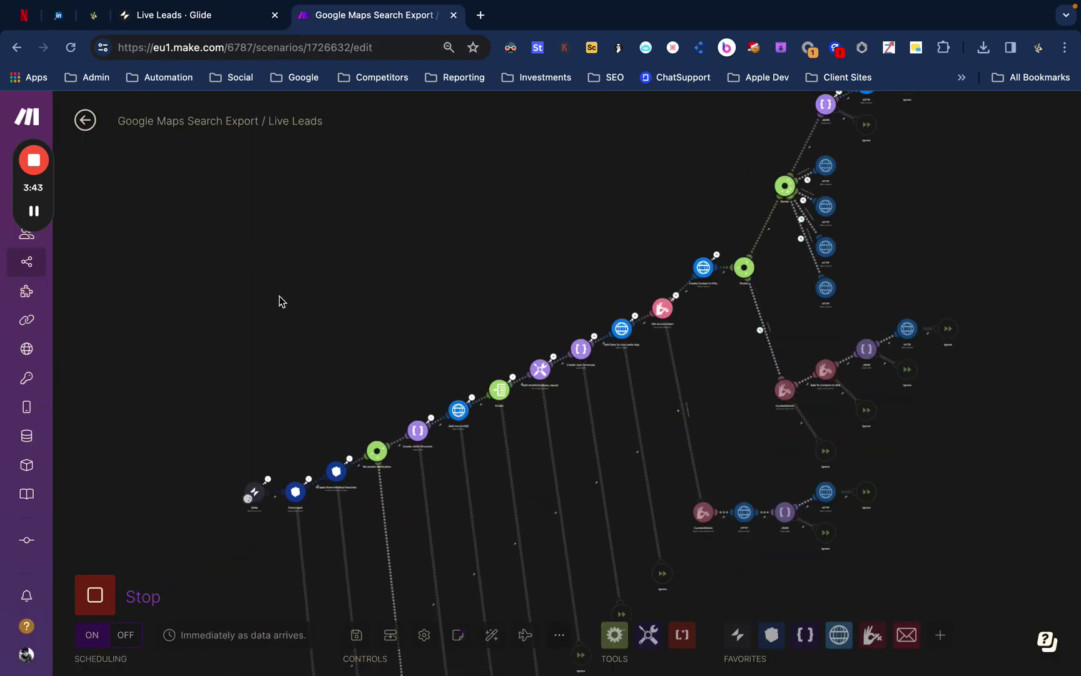
{"action": "scroll", "coordinate": [279, 304], "scroll_direction": "up", "scroll_amount": 5}
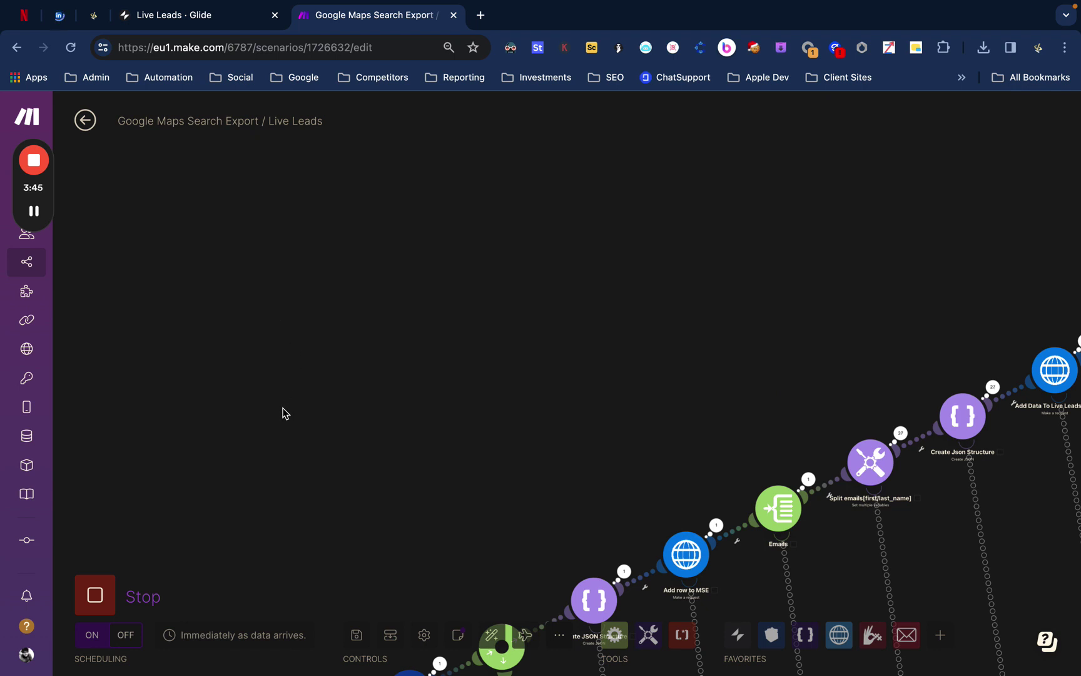
{"action": "scroll", "coordinate": [367, 325], "scroll_direction": "up", "scroll_amount": 1}
{"action": "scroll", "coordinate": [338, 481], "scroll_direction": "down", "scroll_amount": 5}
{"action": "scroll", "coordinate": [338, 482], "scroll_direction": "left", "scroll_amount": 3}
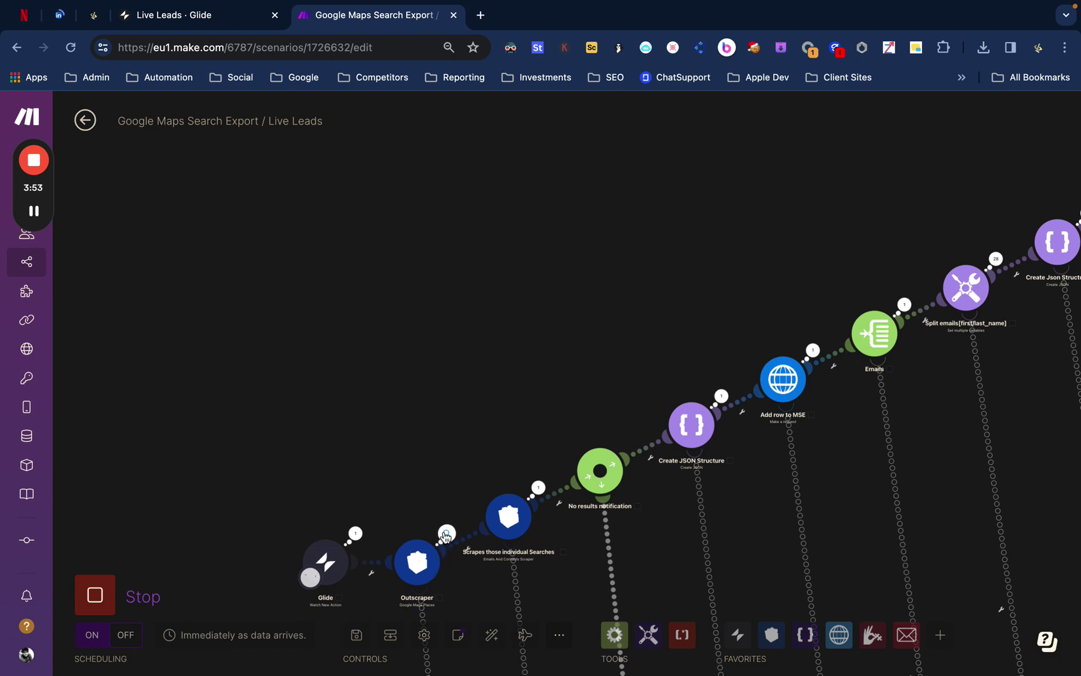
{"action": "left_click", "coordinate": [447, 534]}
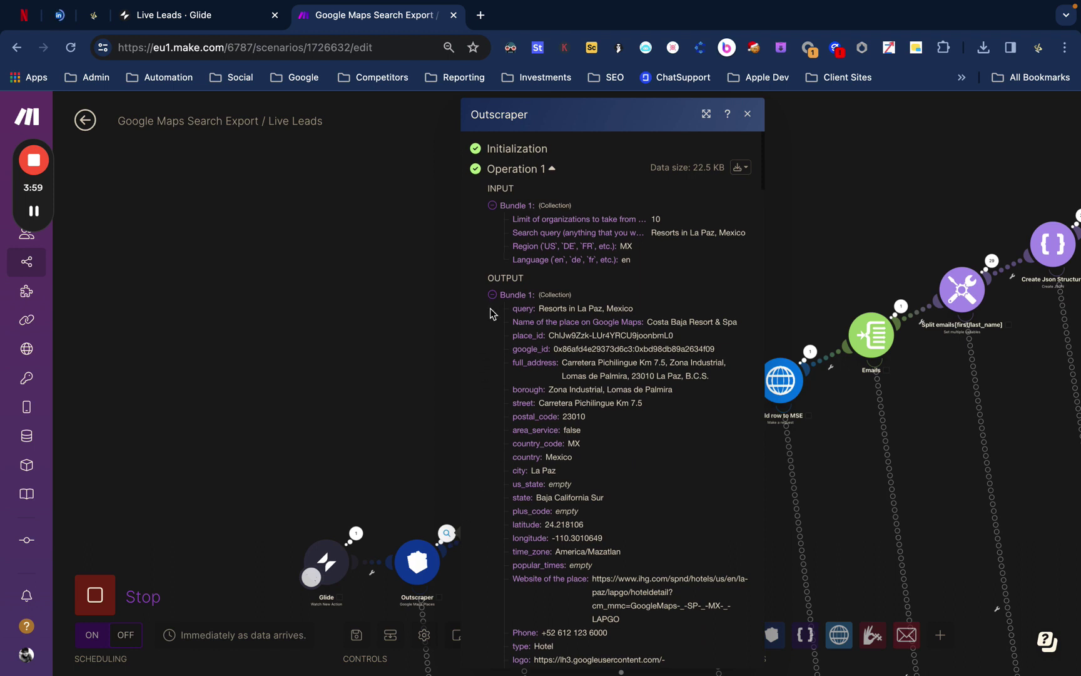
{"action": "left_click", "coordinate": [492, 295]}
{"action": "left_click", "coordinate": [493, 309]}
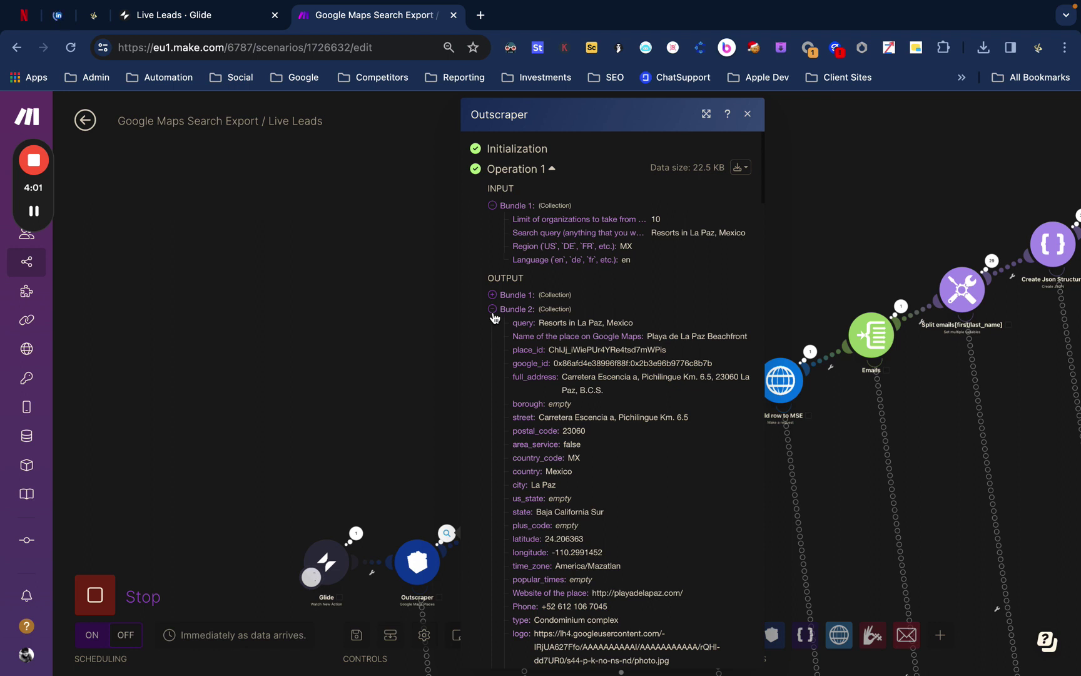
Step: Stop the running scenario, collapse the third and fifth La Paz resort results, and close the output
{"action": "left_click", "coordinate": [104, 594]}
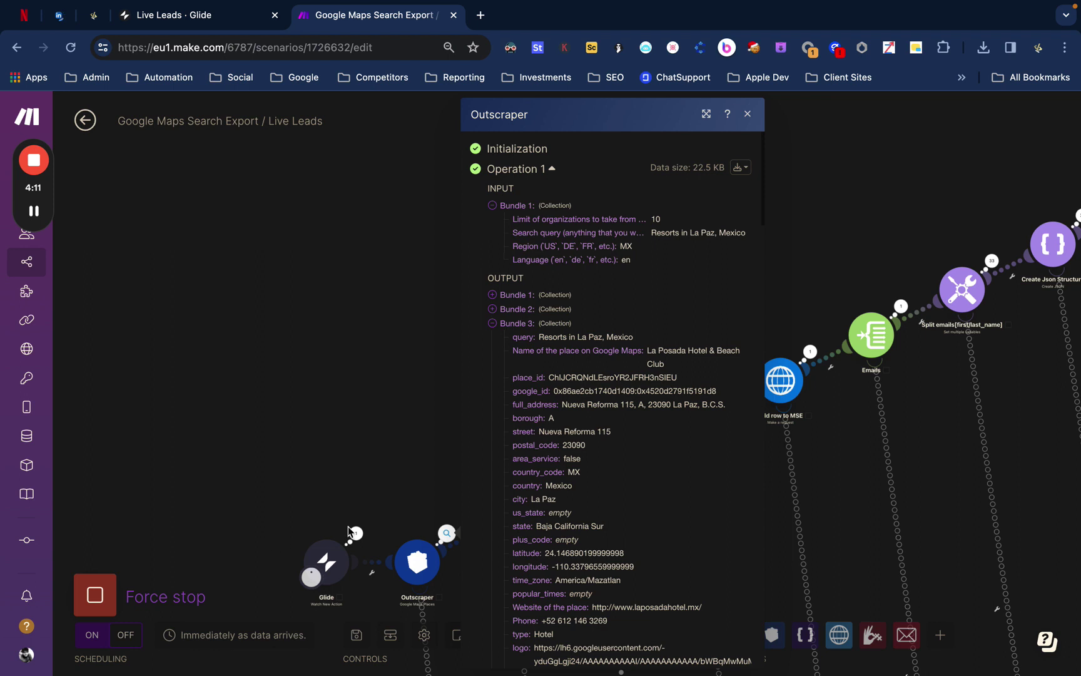
{"action": "scroll", "coordinate": [582, 394], "scroll_direction": "down", "scroll_amount": 1}
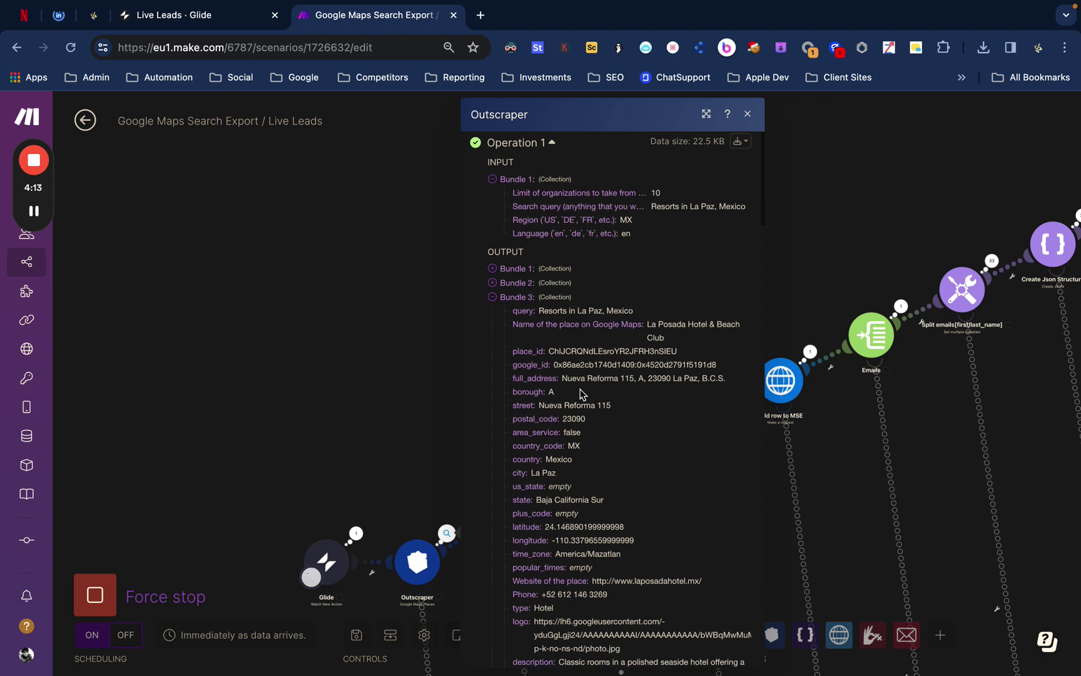
{"action": "left_click", "coordinate": [493, 300]}
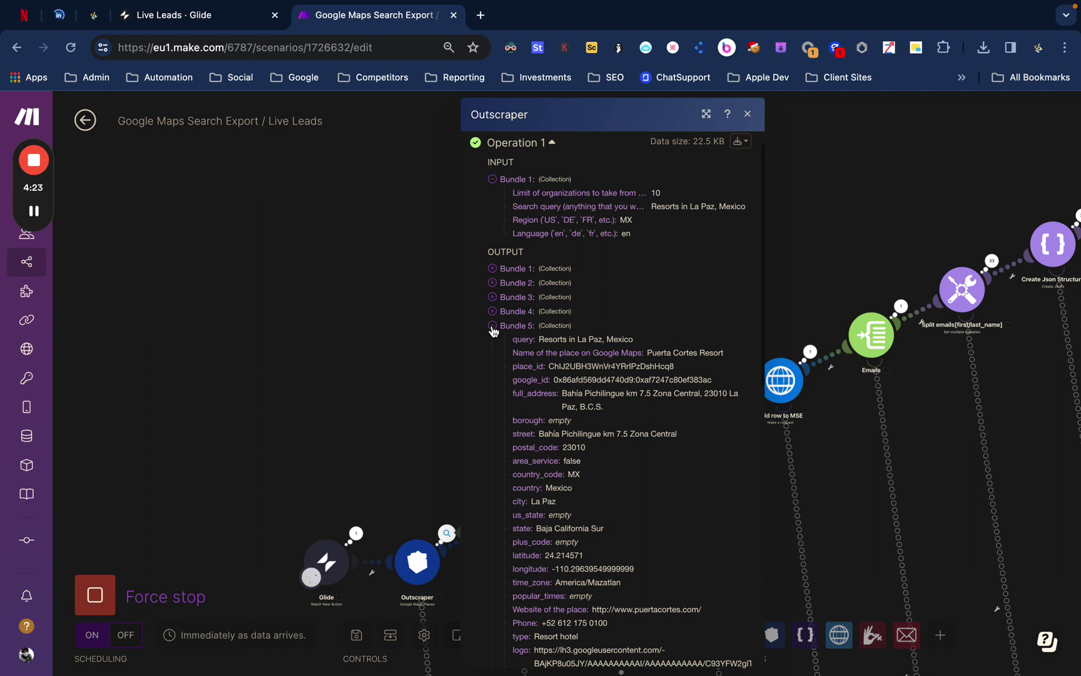
{"action": "left_click", "coordinate": [492, 326]}
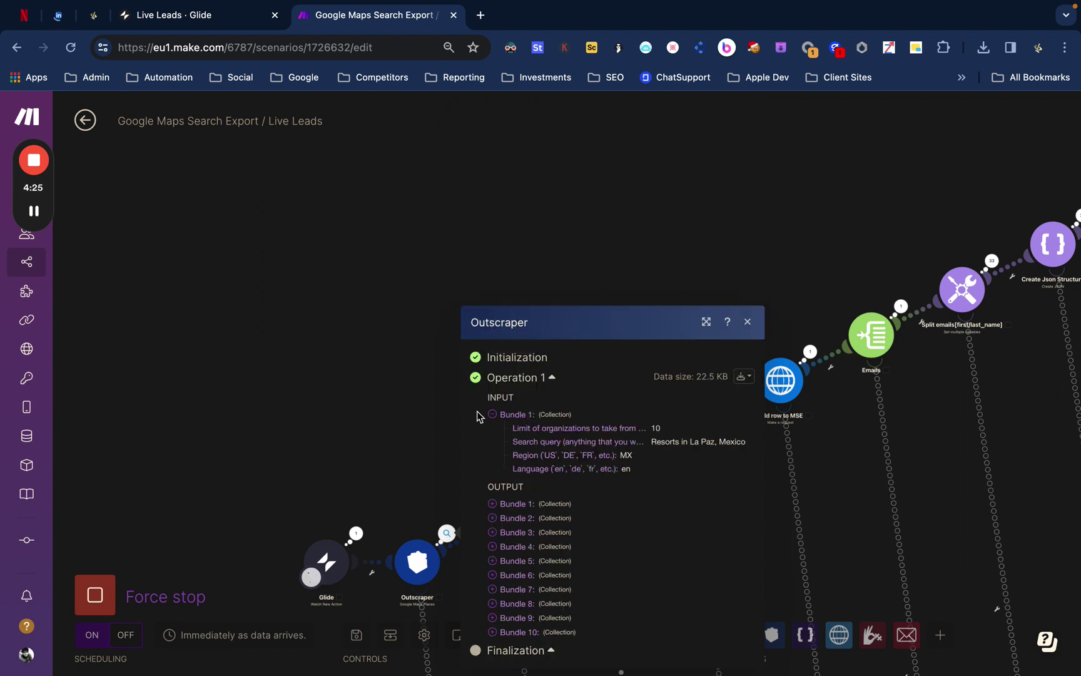
{"action": "left_click", "coordinate": [347, 281]}
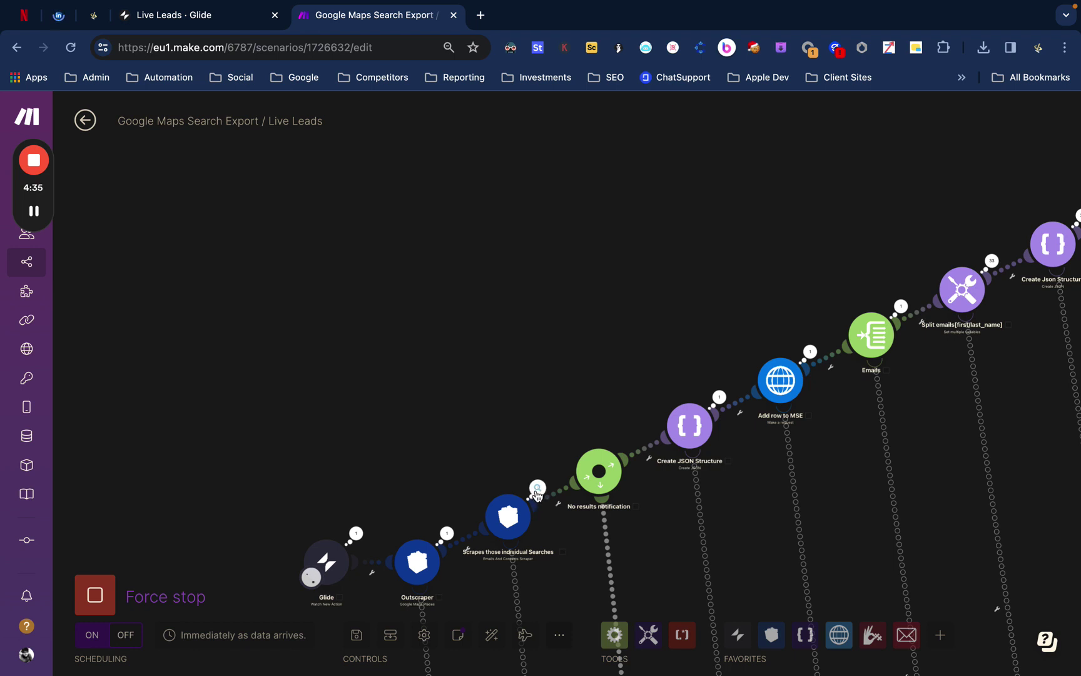
Step: Open the website contact scraper's output and expand its Site Data and Emails lists
{"action": "left_click", "coordinate": [537, 494]}
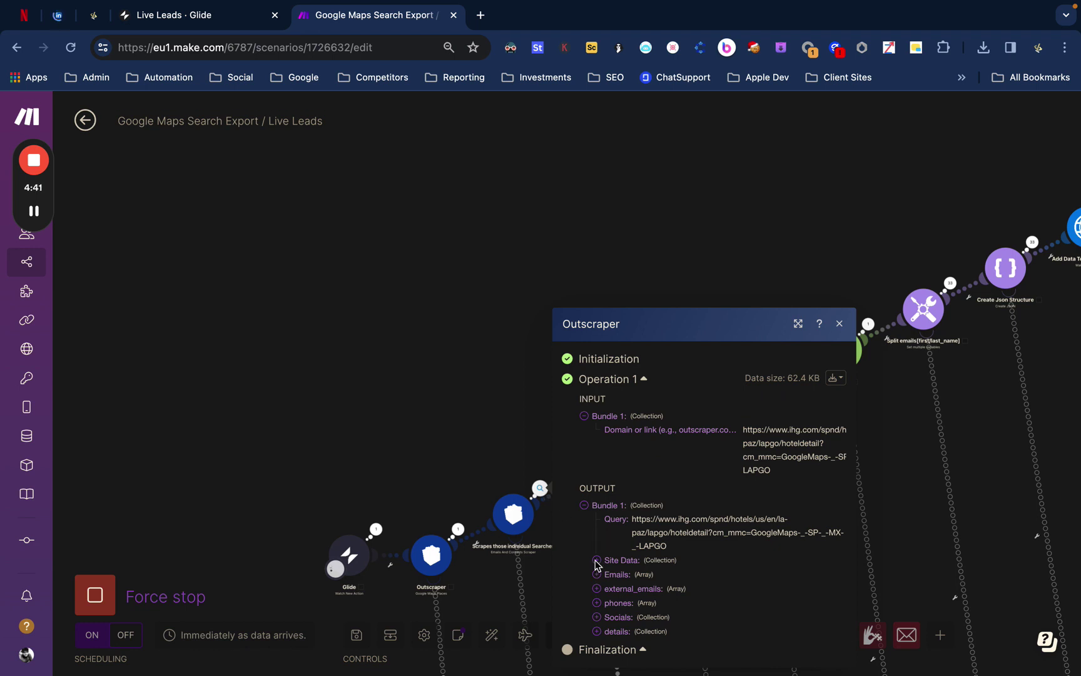
{"action": "left_click", "coordinate": [596, 561]}
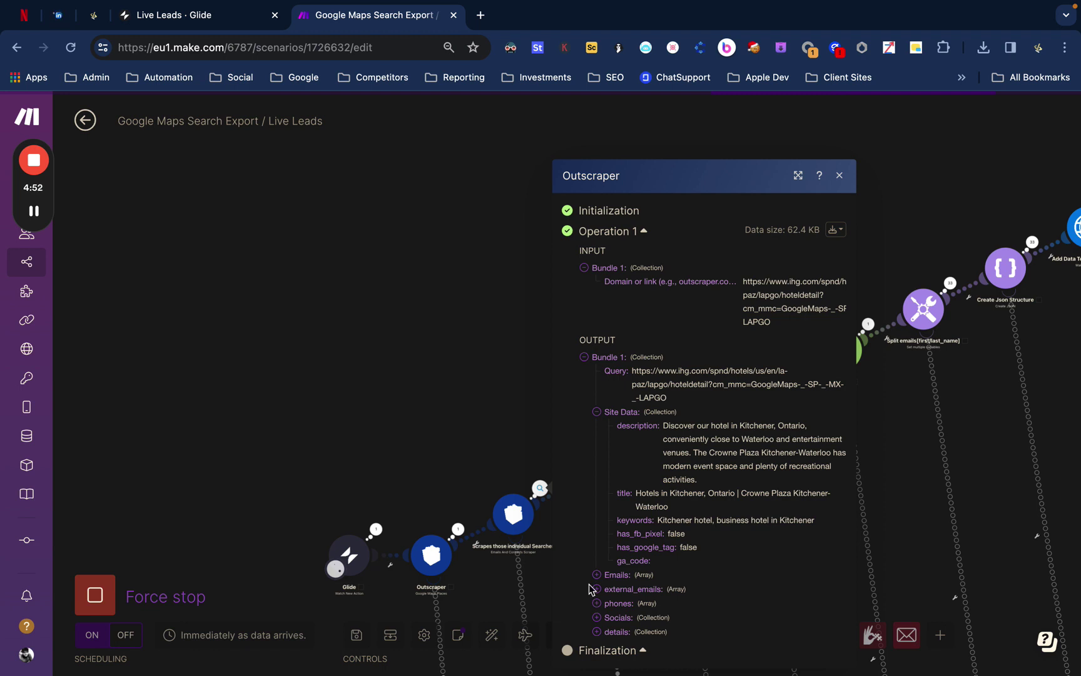
{"action": "left_click", "coordinate": [590, 585]}
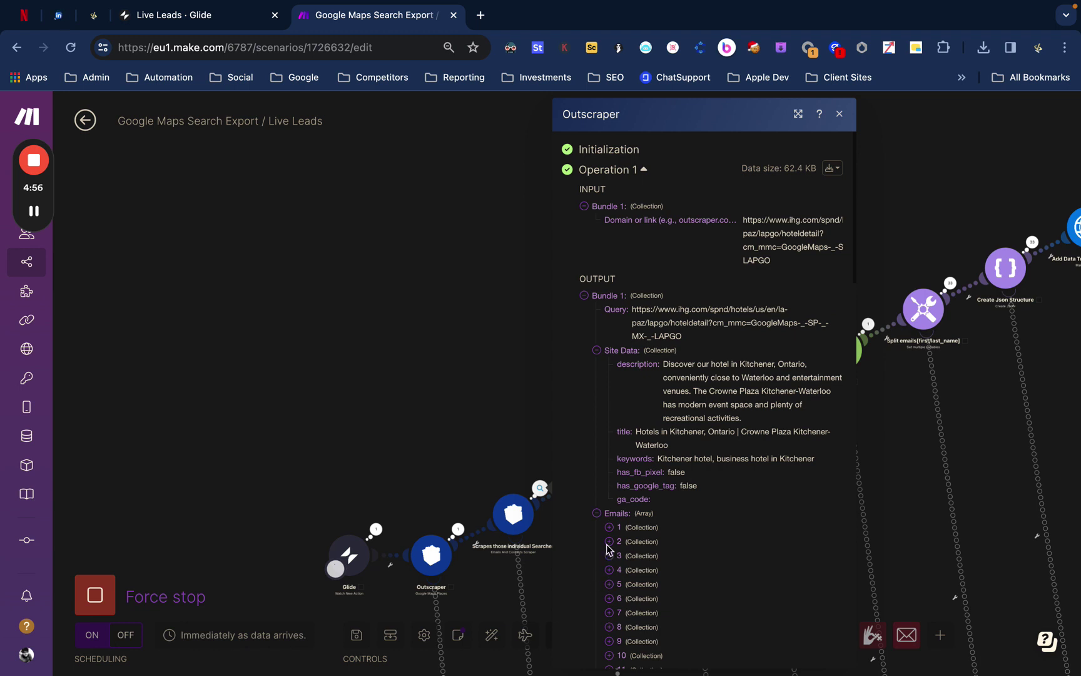
{"action": "scroll", "coordinate": [606, 549], "scroll_direction": "down", "scroll_amount": 2}
{"action": "scroll", "coordinate": [607, 551], "scroll_direction": "down", "scroll_amount": 5}
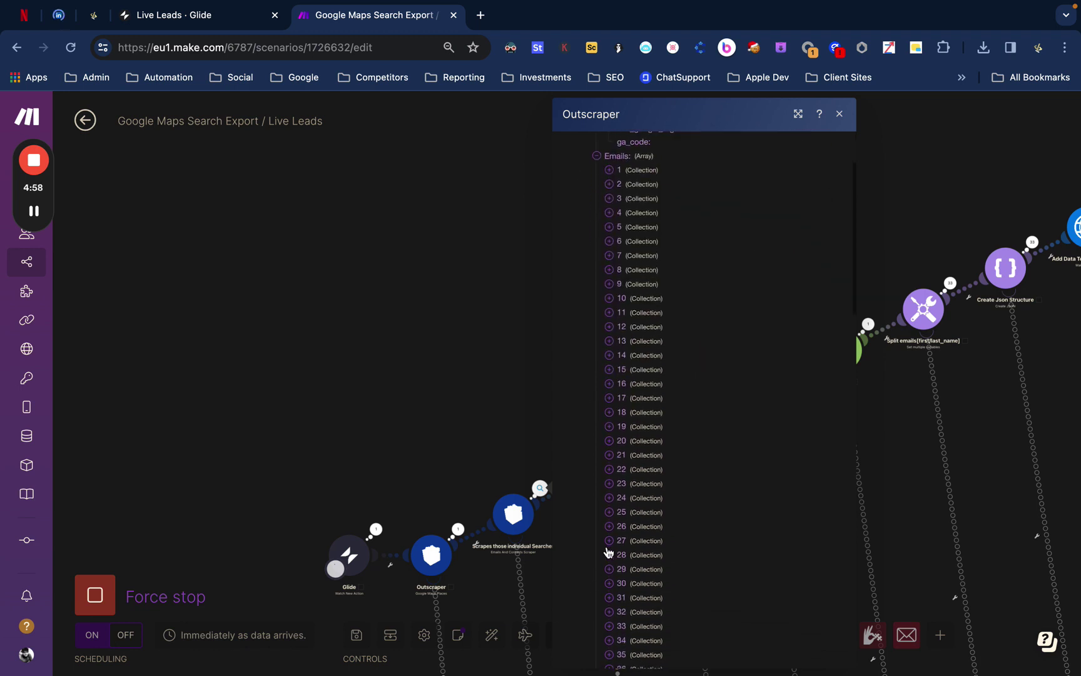
{"action": "scroll", "coordinate": [607, 552], "scroll_direction": "down", "scroll_amount": 1}
{"action": "scroll", "coordinate": [607, 552], "scroll_direction": "down", "scroll_amount": 5}
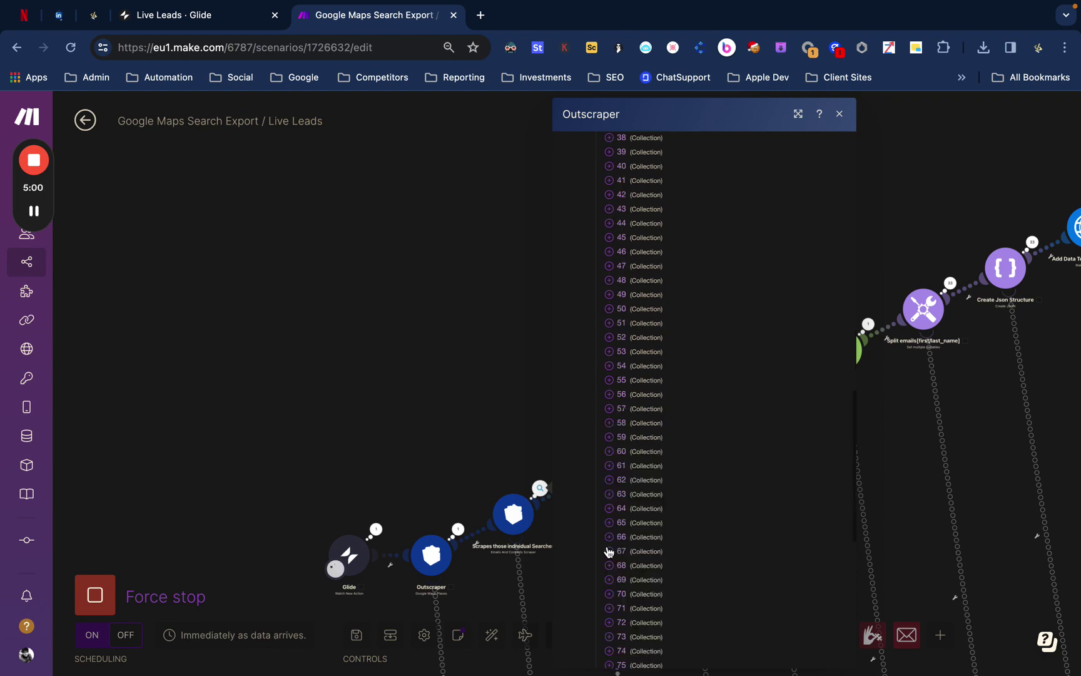
{"action": "scroll", "coordinate": [608, 552], "scroll_direction": "down", "scroll_amount": 8}
{"action": "scroll", "coordinate": [607, 553], "scroll_direction": "down", "scroll_amount": 5}
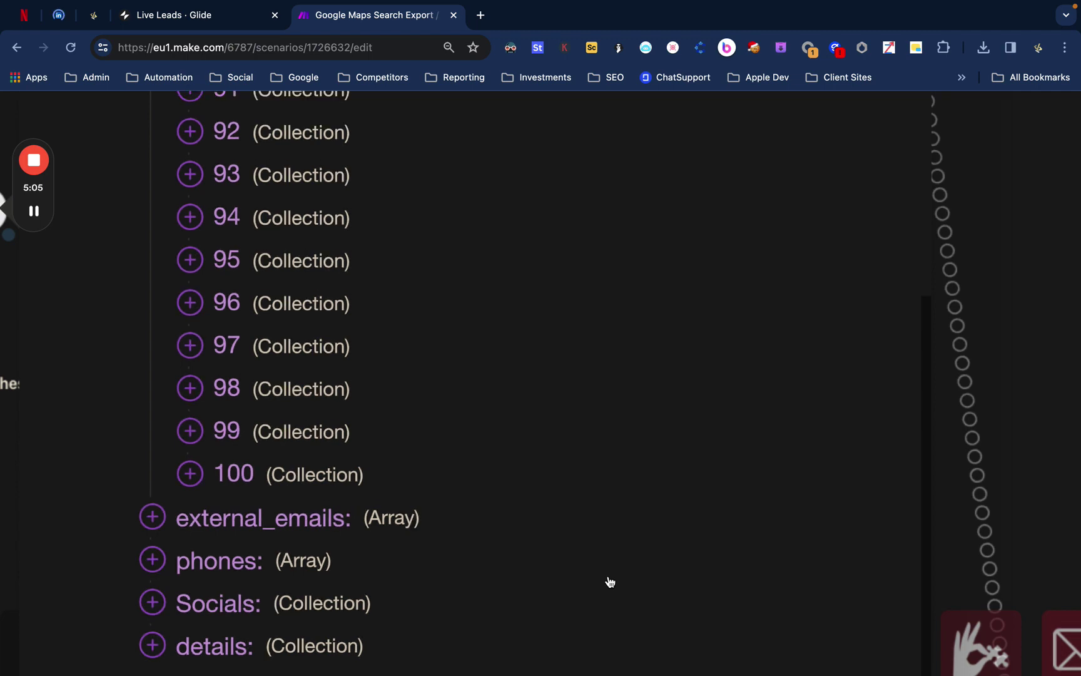
Step: Expand scraped email entries 100 and 99 and the external_emails list, then return to the Superyacht CRM pipeline
{"action": "left_click", "coordinate": [190, 474]}
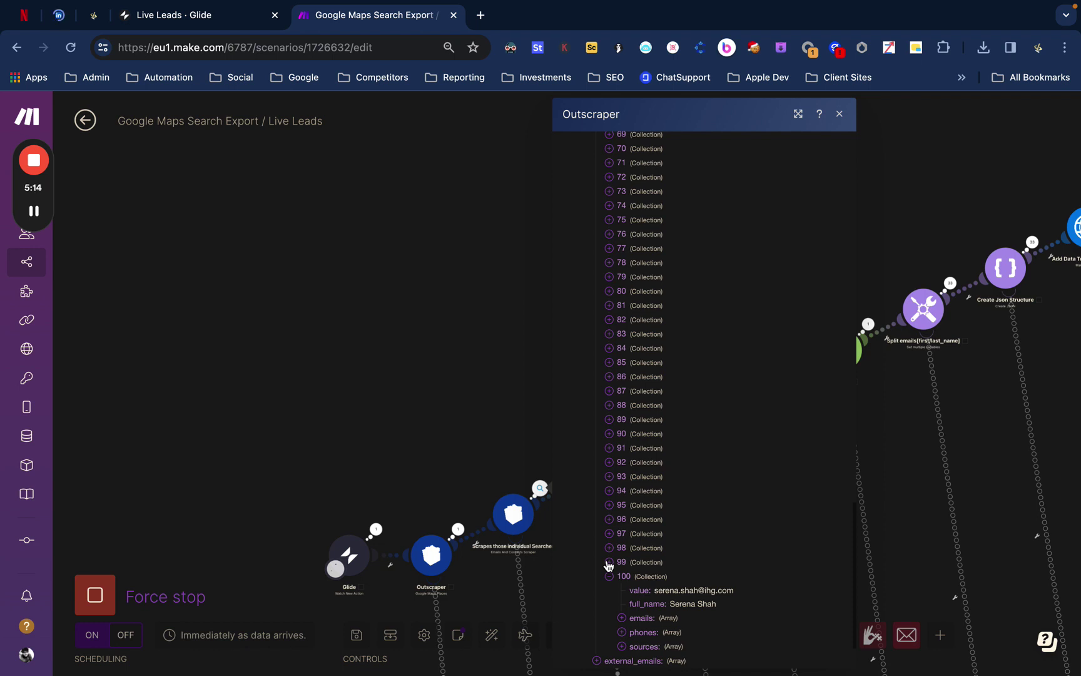
{"action": "left_click", "coordinate": [609, 562]}
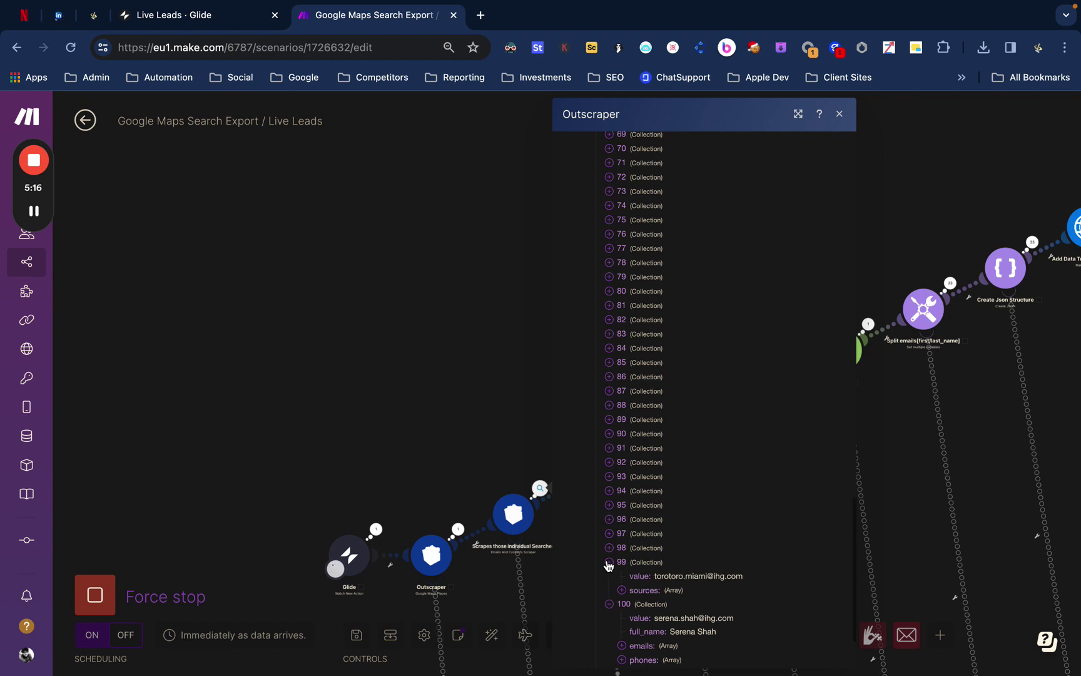
{"action": "scroll", "coordinate": [609, 565], "scroll_direction": "down", "scroll_amount": 3}
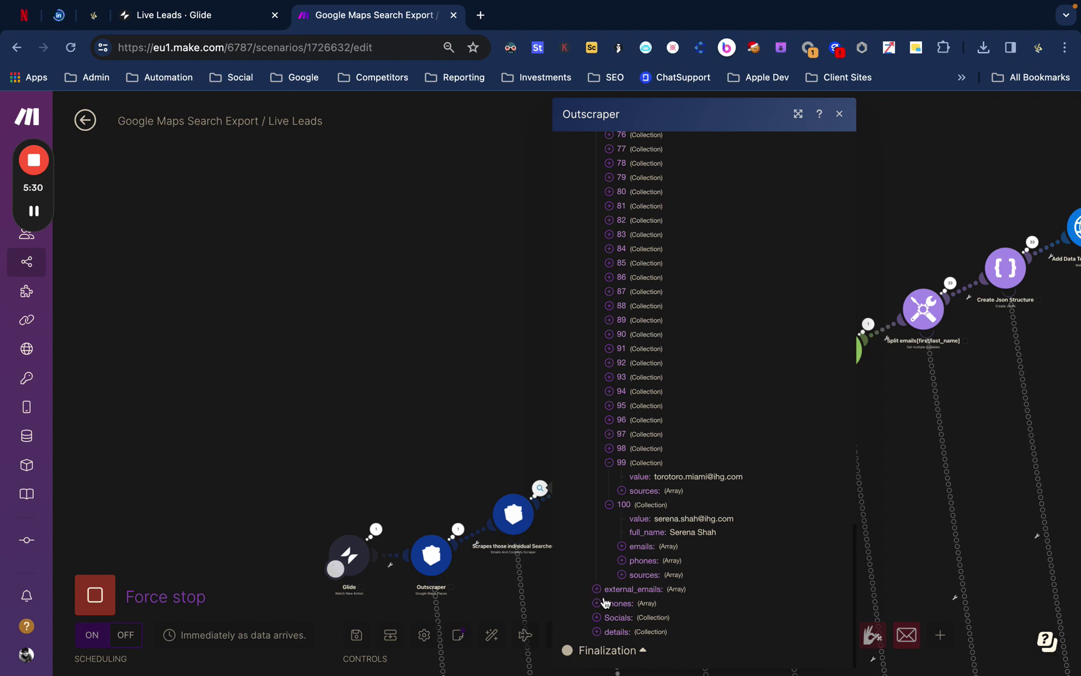
{"action": "left_click", "coordinate": [617, 589]}
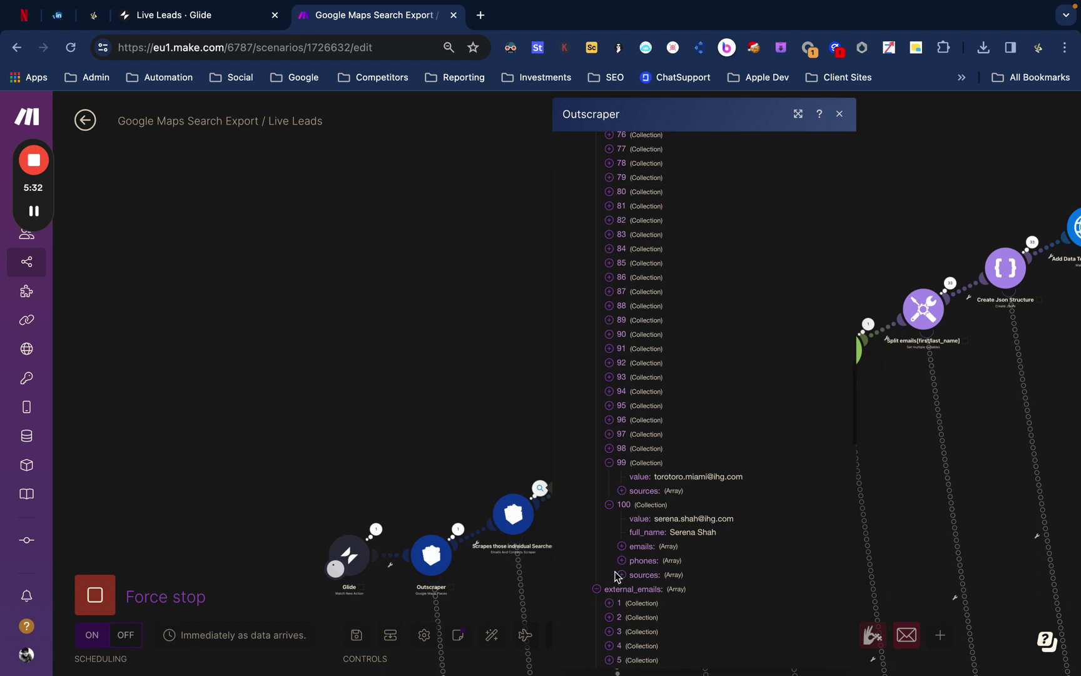
{"action": "scroll", "coordinate": [618, 576], "scroll_direction": "down", "scroll_amount": 3}
{"action": "scroll", "coordinate": [617, 576], "scroll_direction": "down", "scroll_amount": 2}
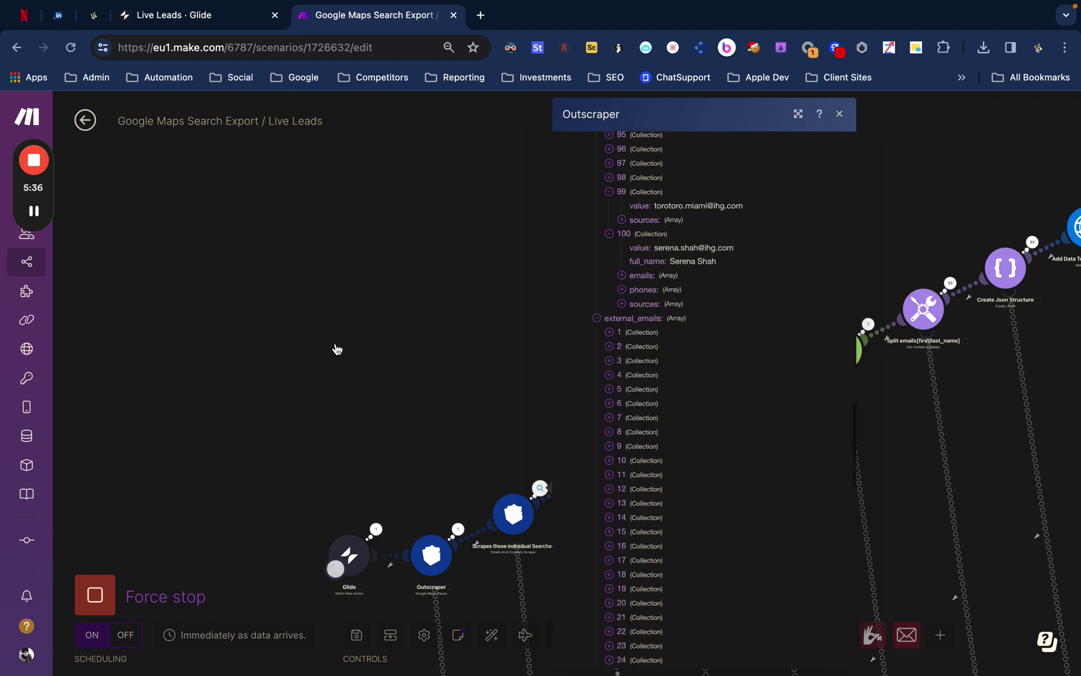
{"action": "left_click", "coordinate": [100, 22]}
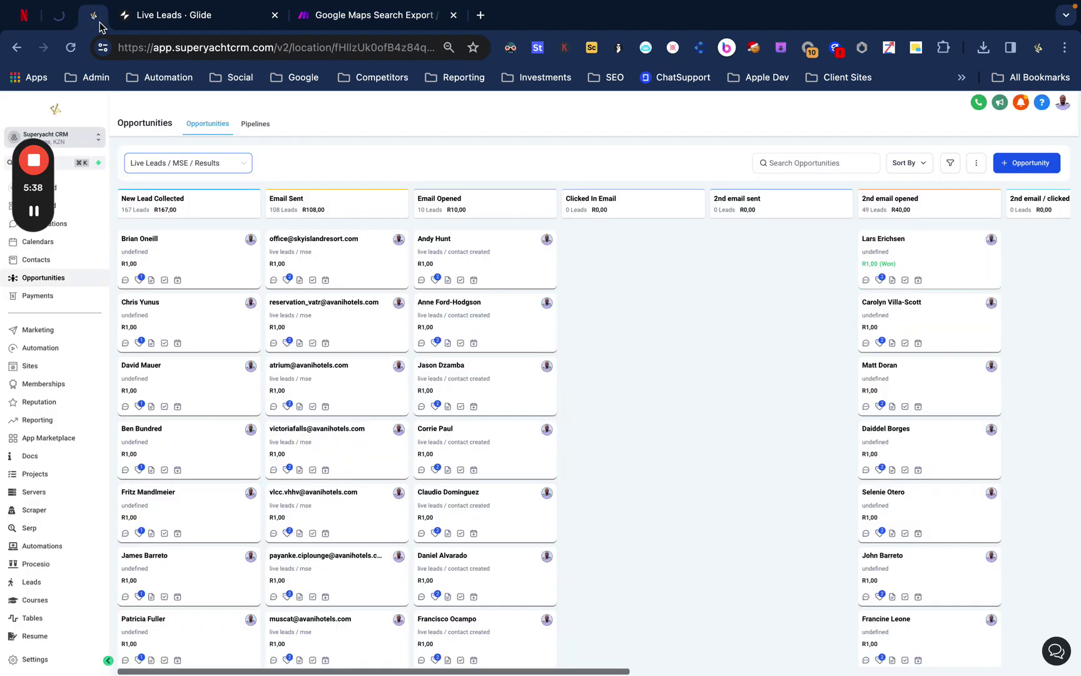